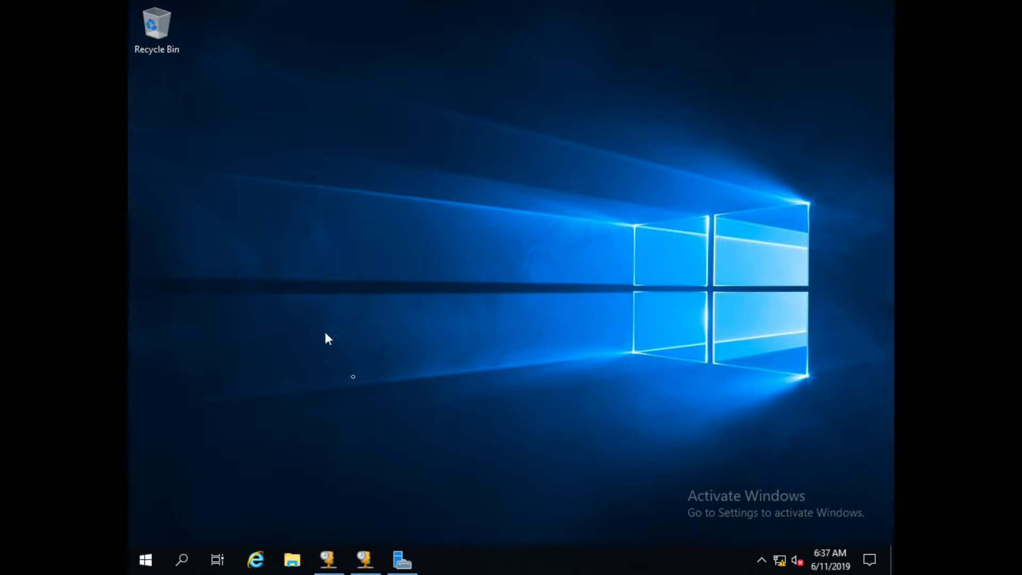
Open the Configure Options dialog for the 10.0.0.0 scope's Scope Options in the DHCP console.
click(364, 560)
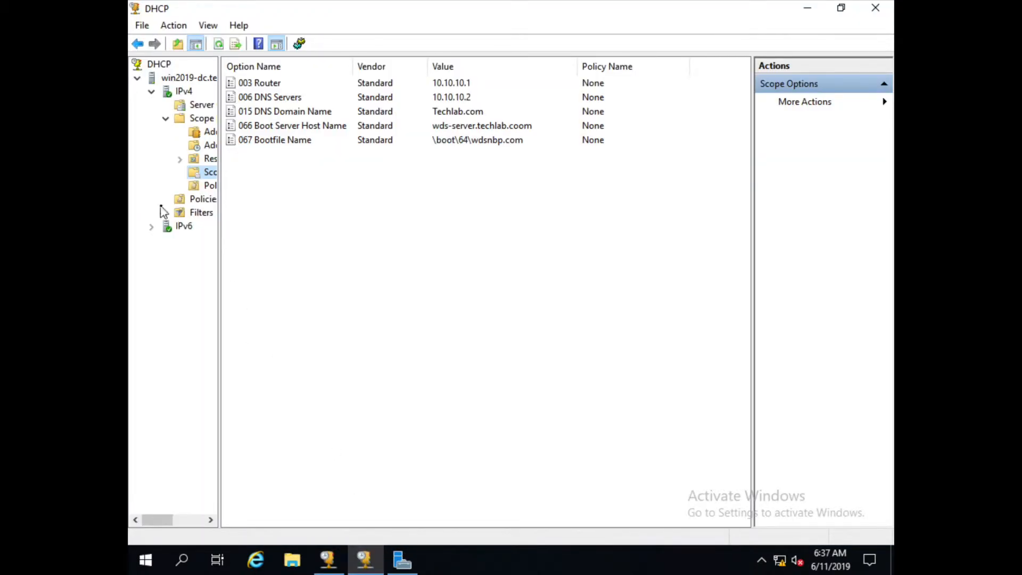
drag(219, 211, 281, 213)
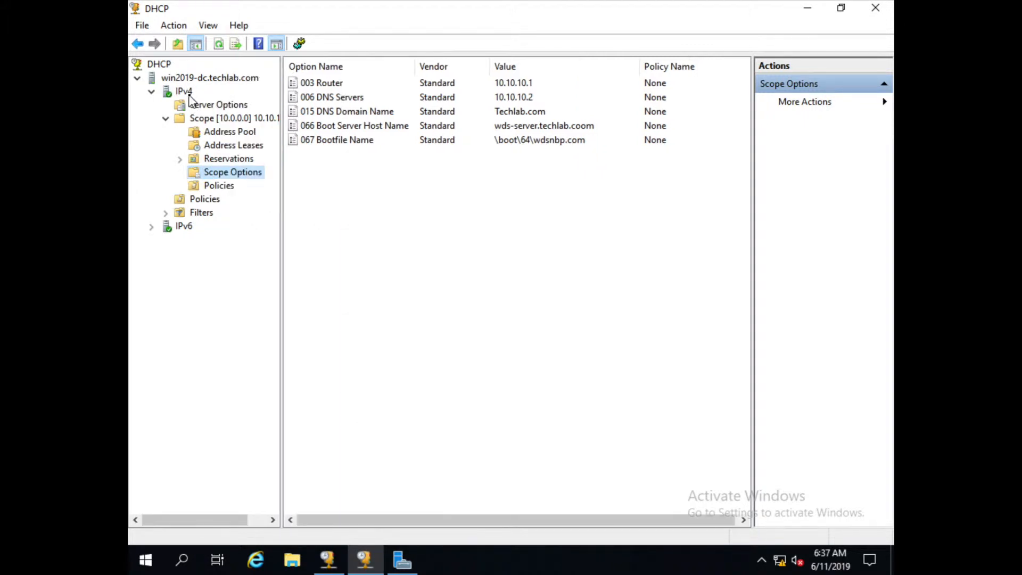
click(187, 93)
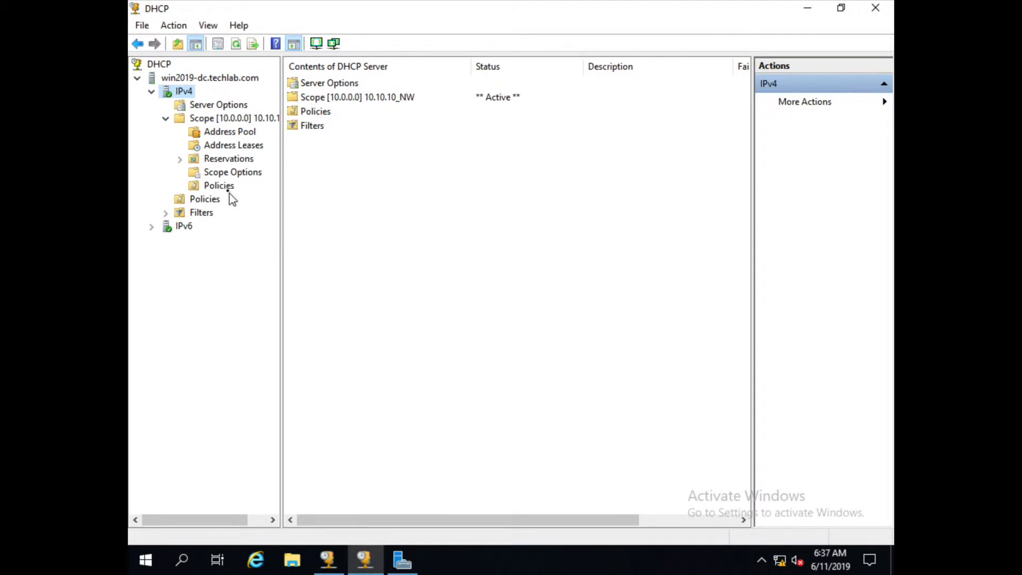
click(228, 175)
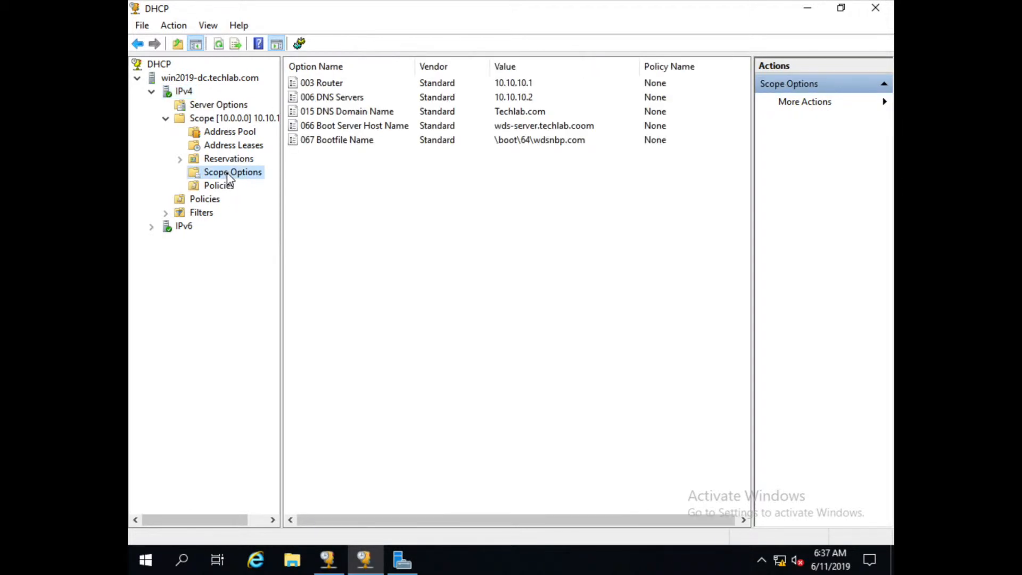
right_click(228, 176)
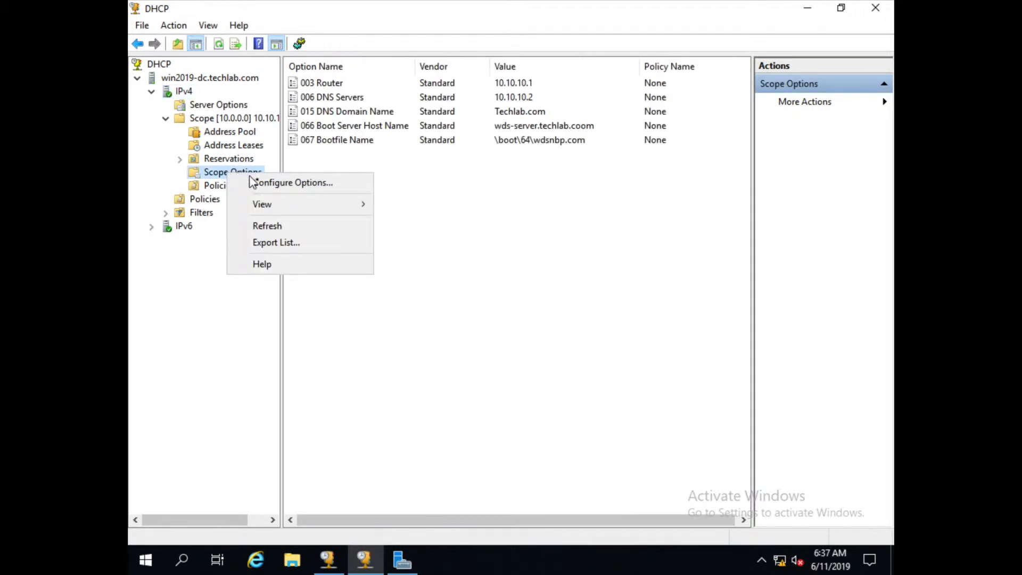
click(260, 184)
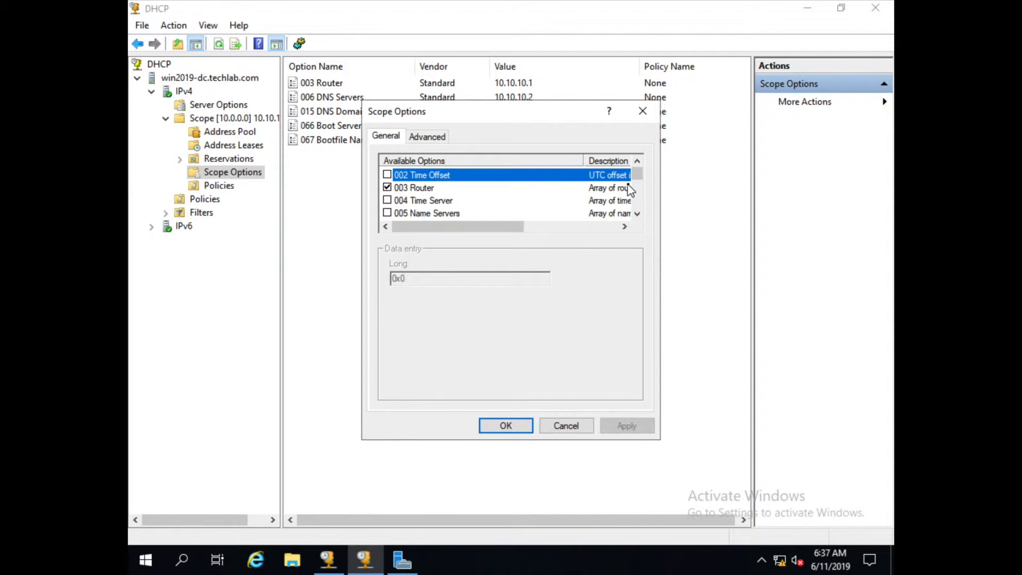
Correct option 066 Boot Server Host Name to wds-server.techlab.com and apply it.
drag(511, 112, 585, 115)
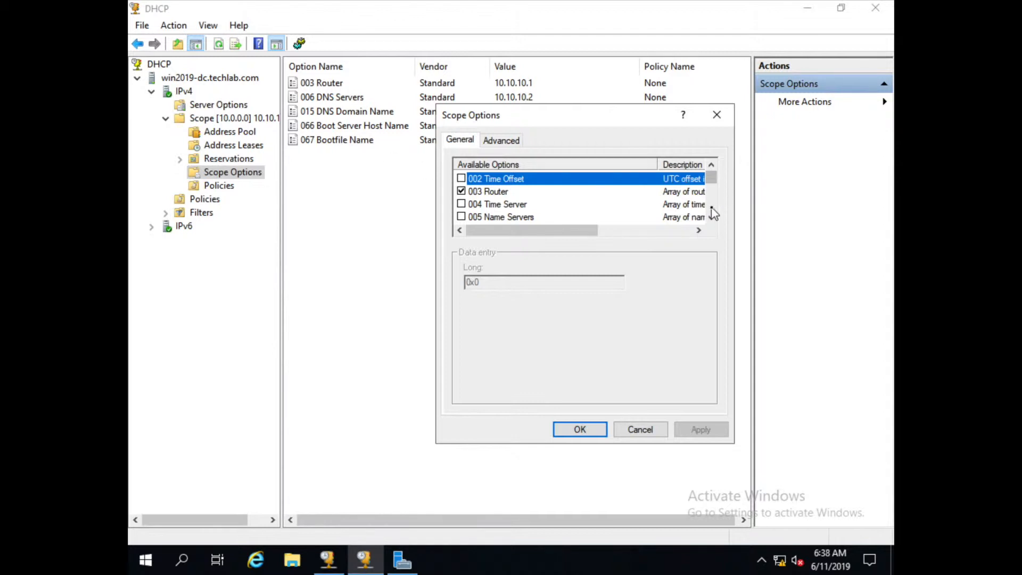
drag(711, 190, 712, 190)
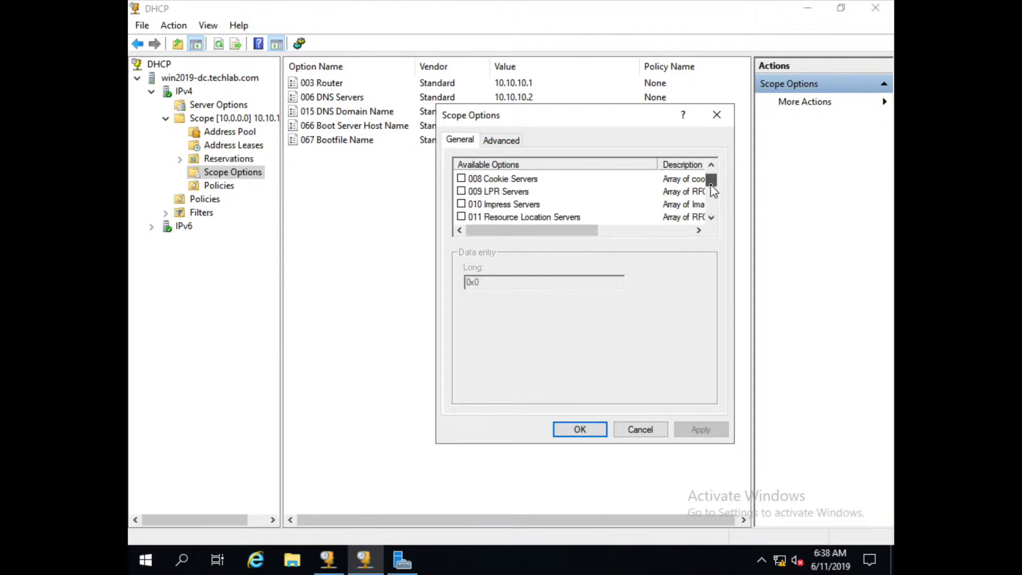
drag(713, 190, 711, 205)
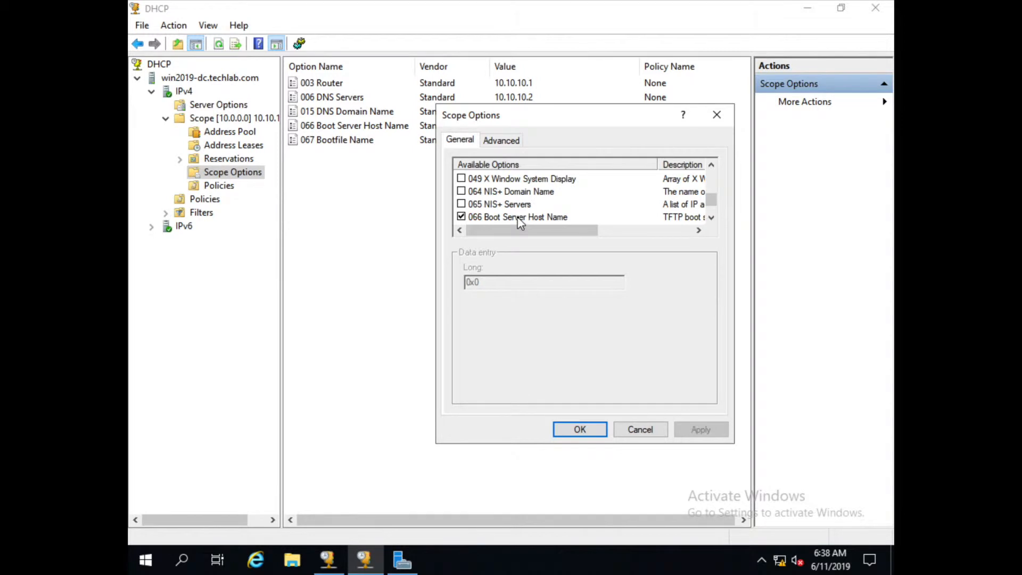
click(519, 218)
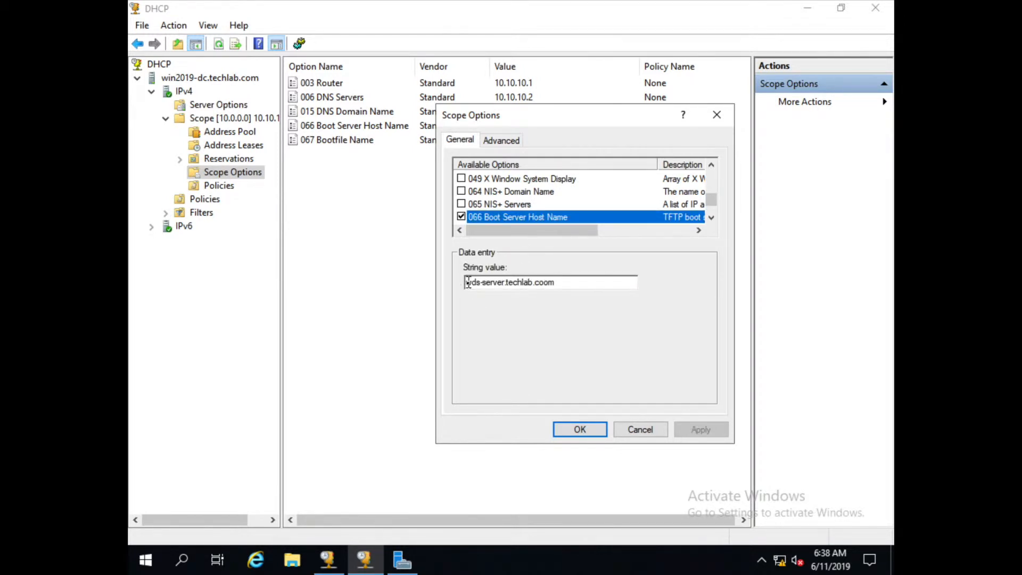
drag(467, 285, 564, 283)
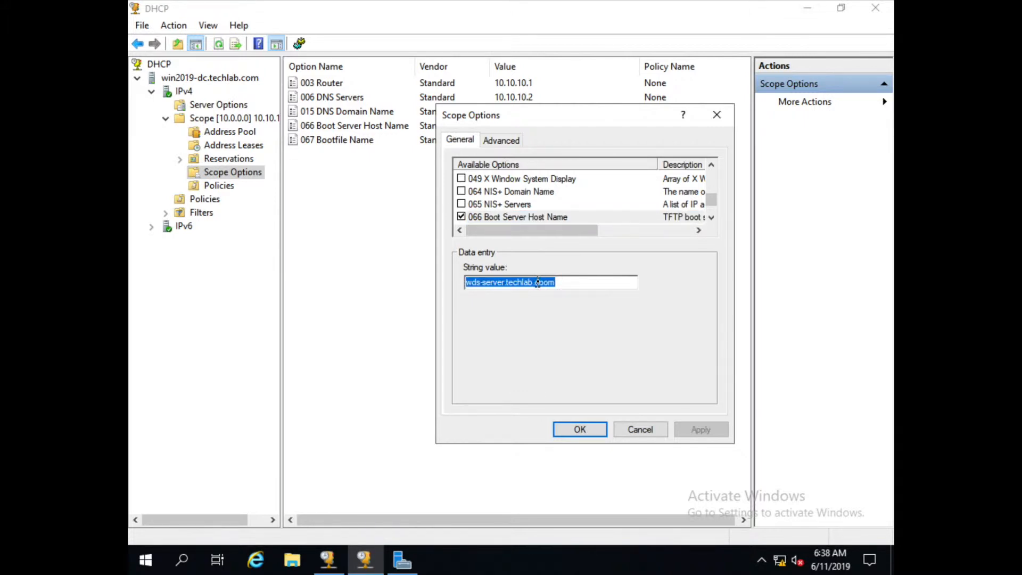
click(543, 282)
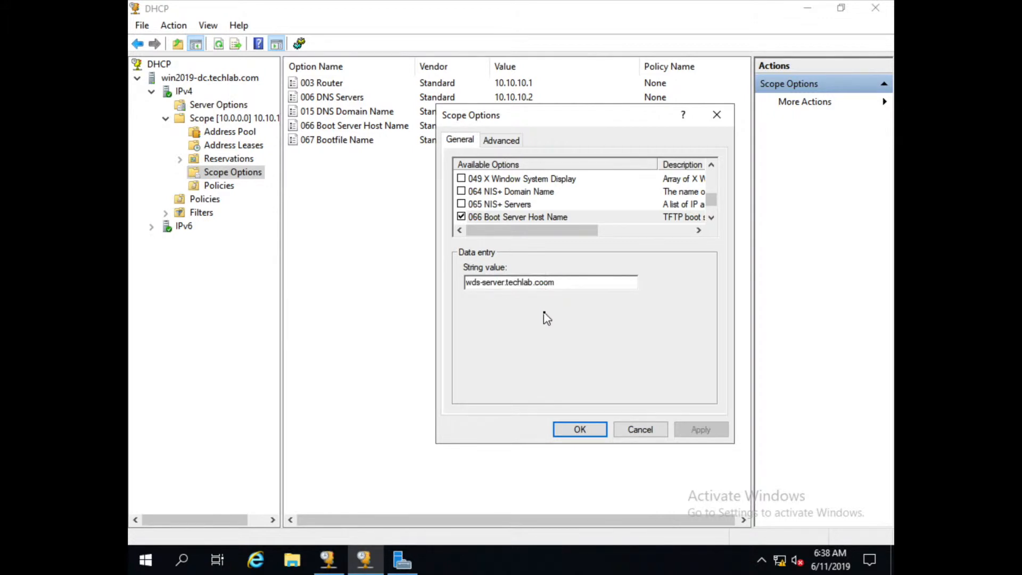
key(BackSpace)
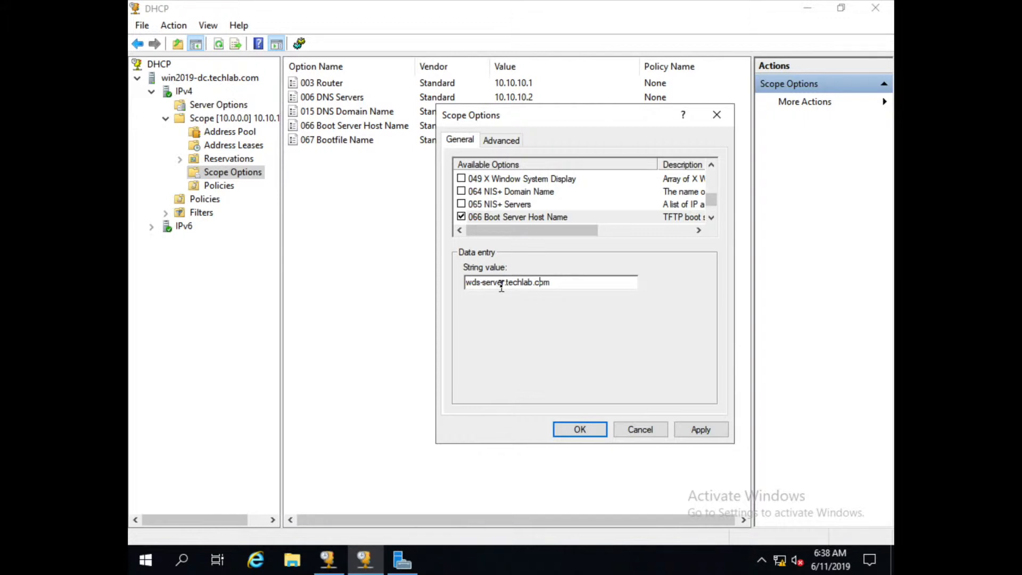
click(700, 430)
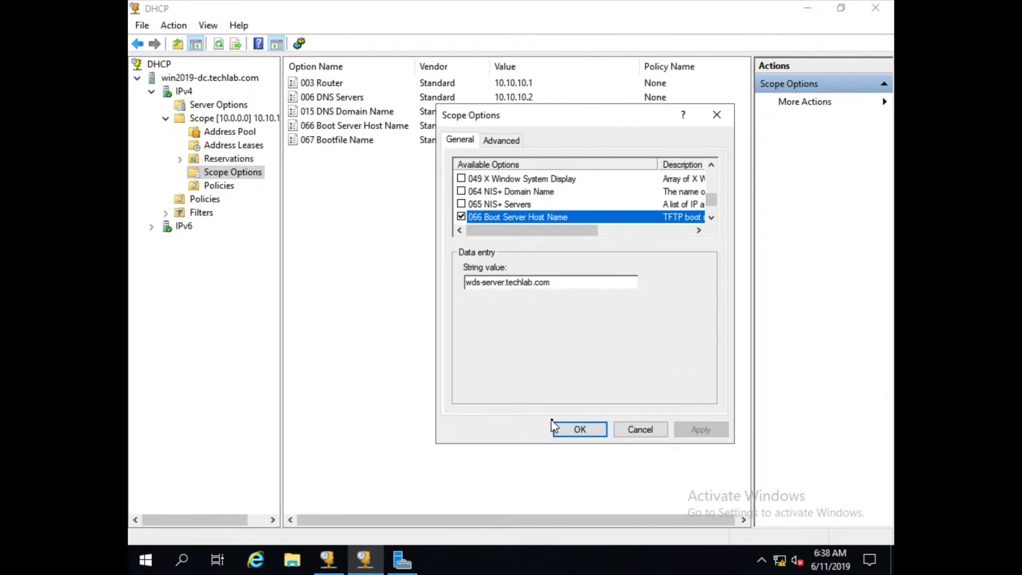
Confirm 067 Bootfile Name is \boot\64\wdsnbp.com and save the scope options.
click(712, 218)
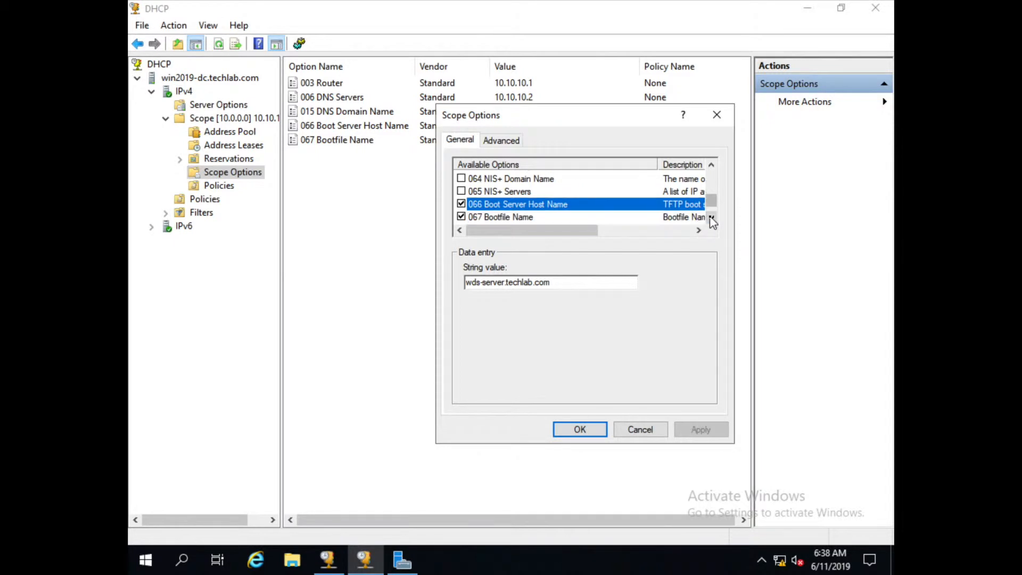
click(509, 217)
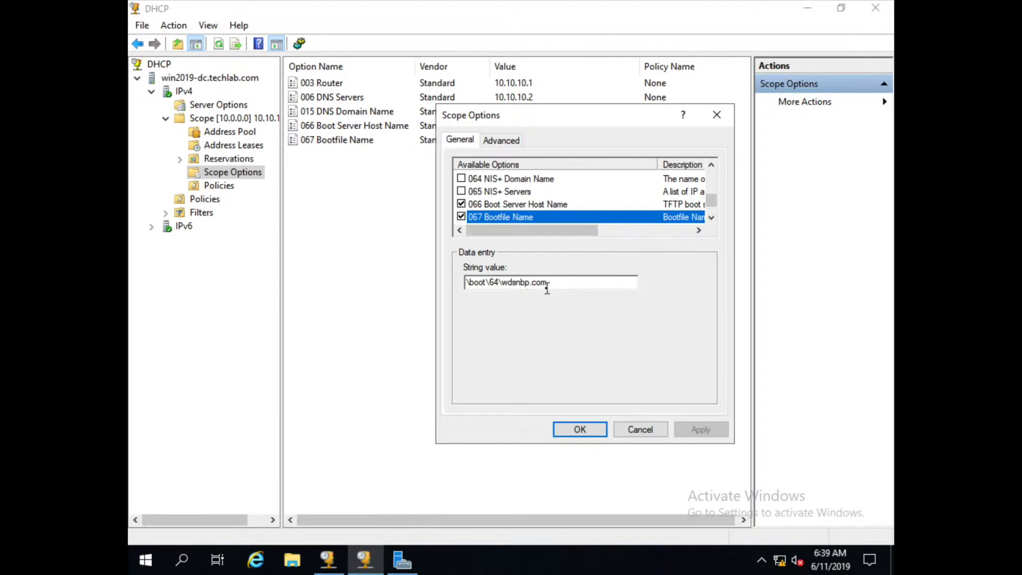
drag(554, 283, 459, 283)
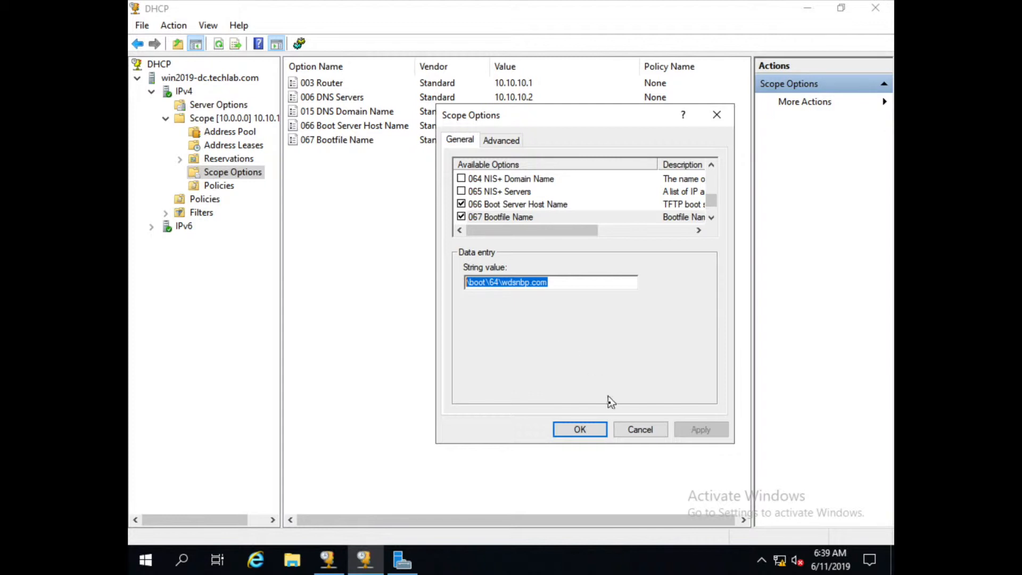
click(585, 431)
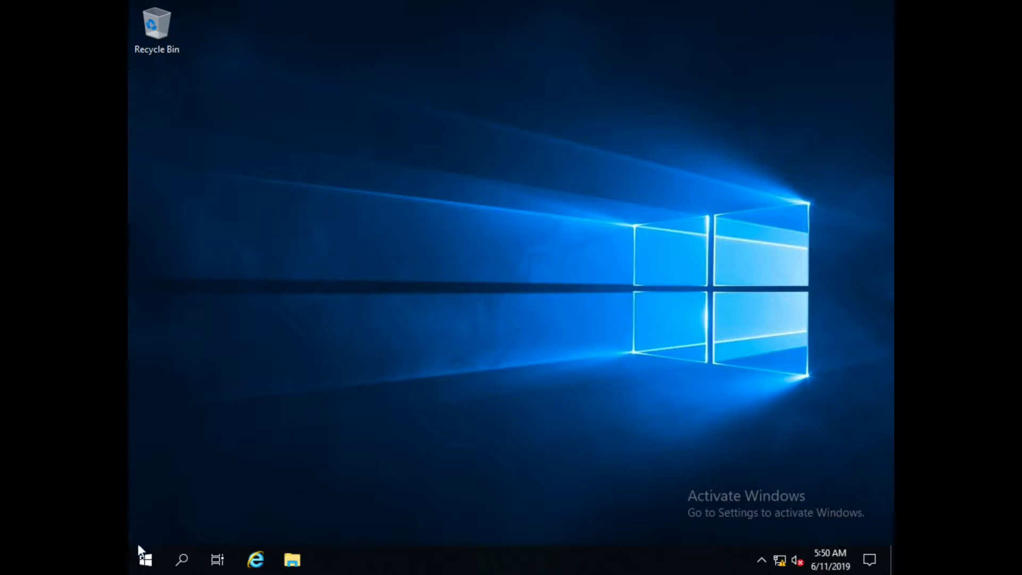
Launch Server Manager and dismiss the Windows Admin Center notice so it stops reappearing.
click(146, 565)
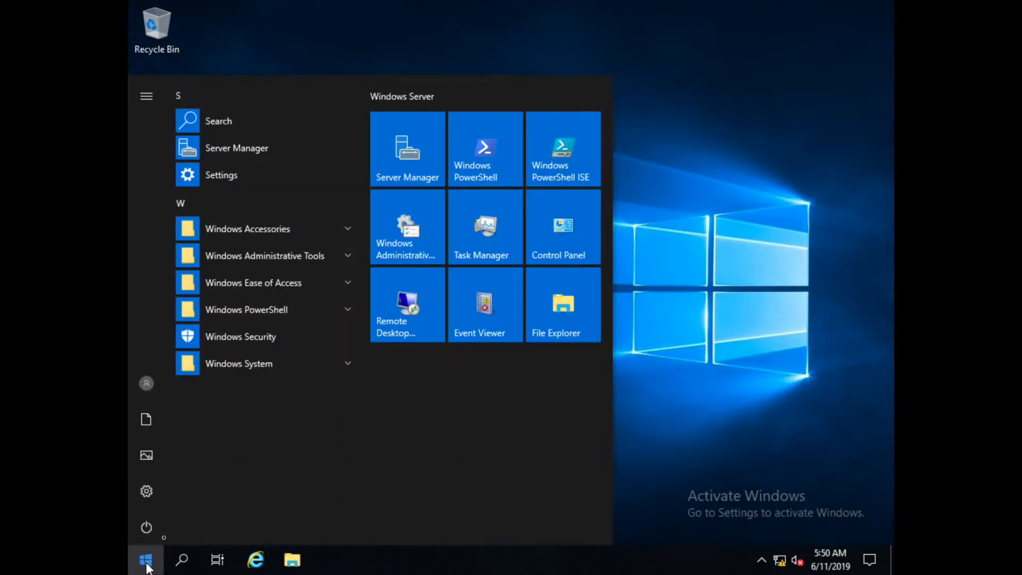
click(410, 154)
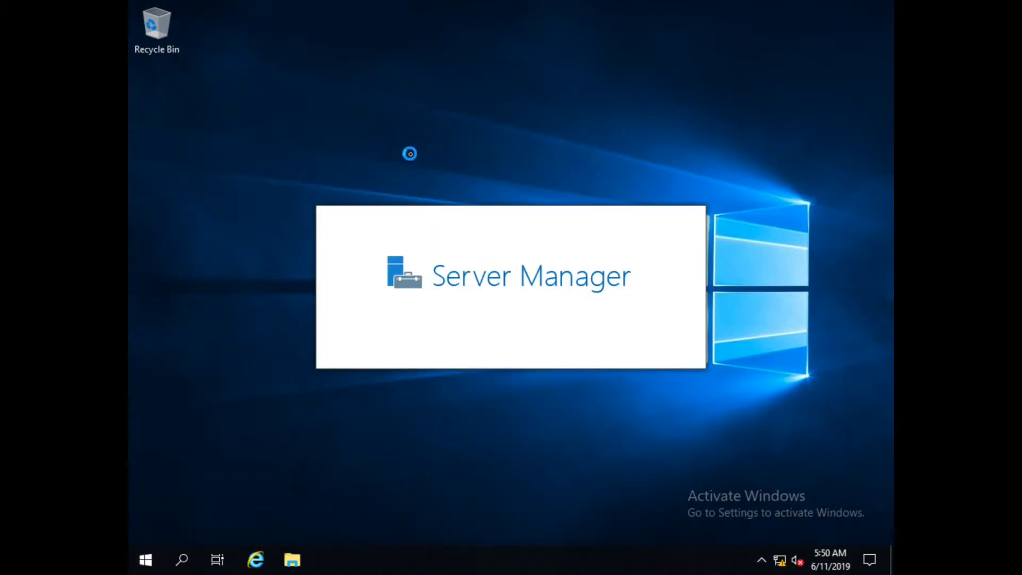
click(202, 188)
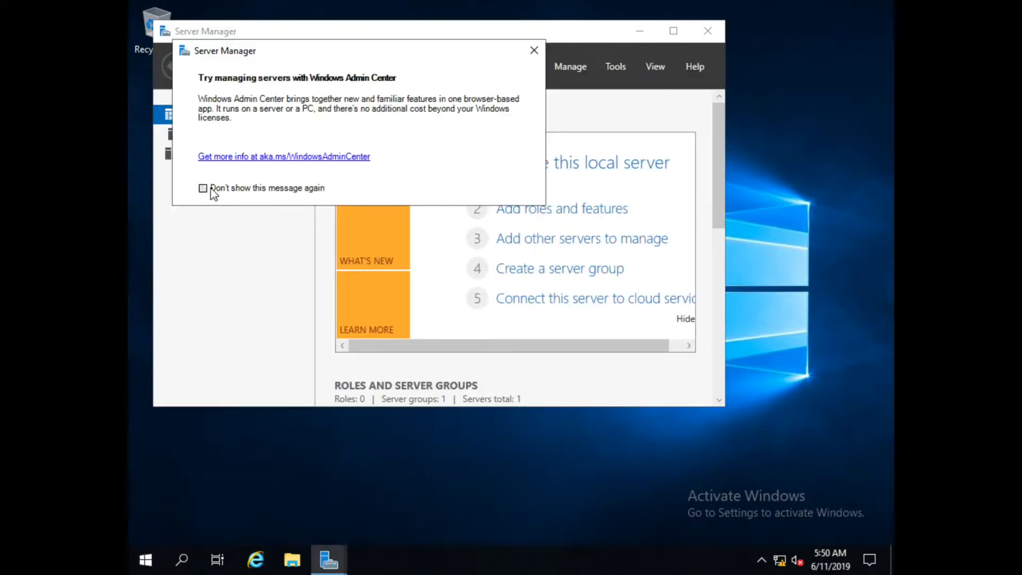
click(534, 50)
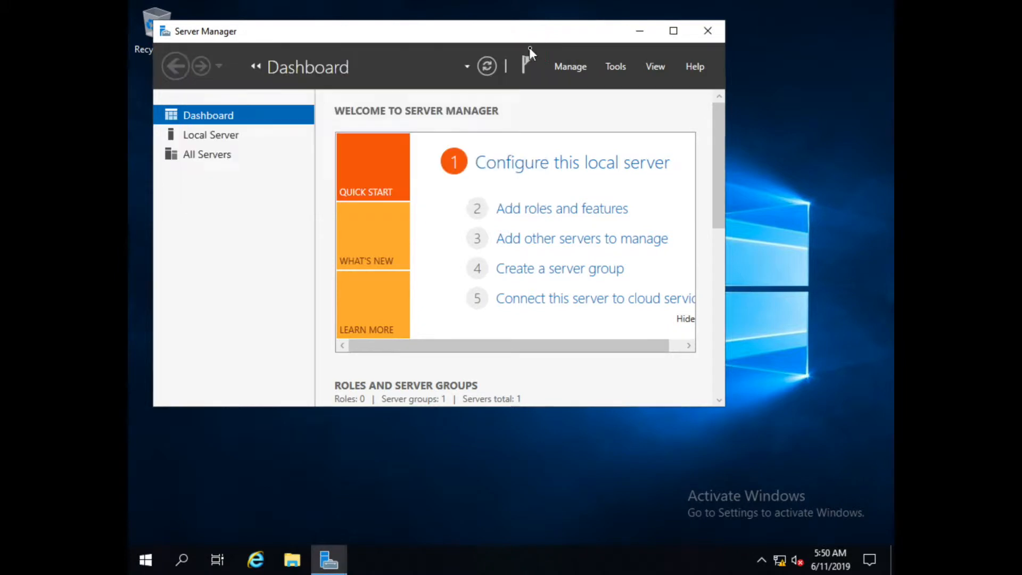
In Add Roles and Features, select the Windows Deployment Services role with its required features.
click(579, 68)
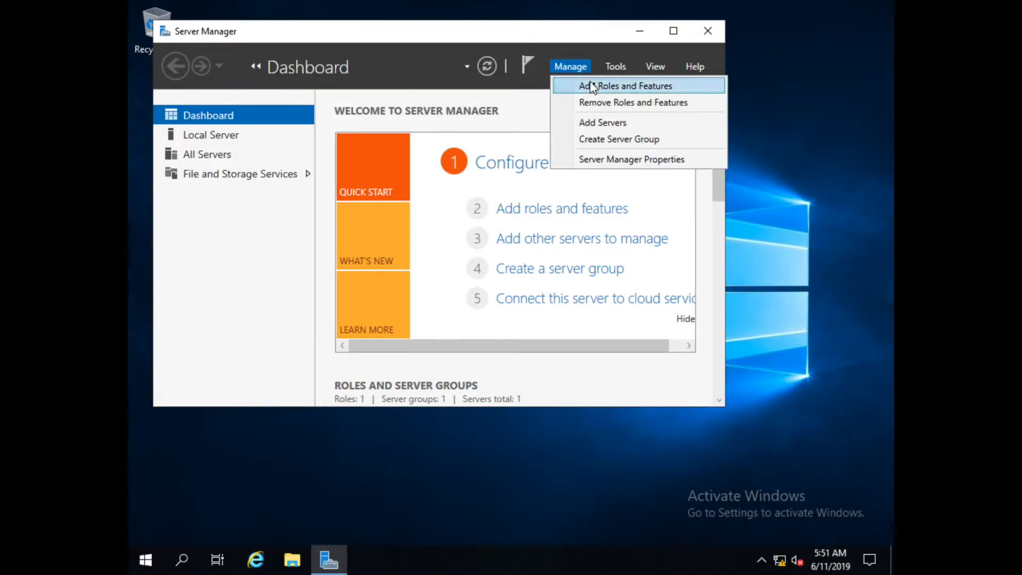
click(591, 85)
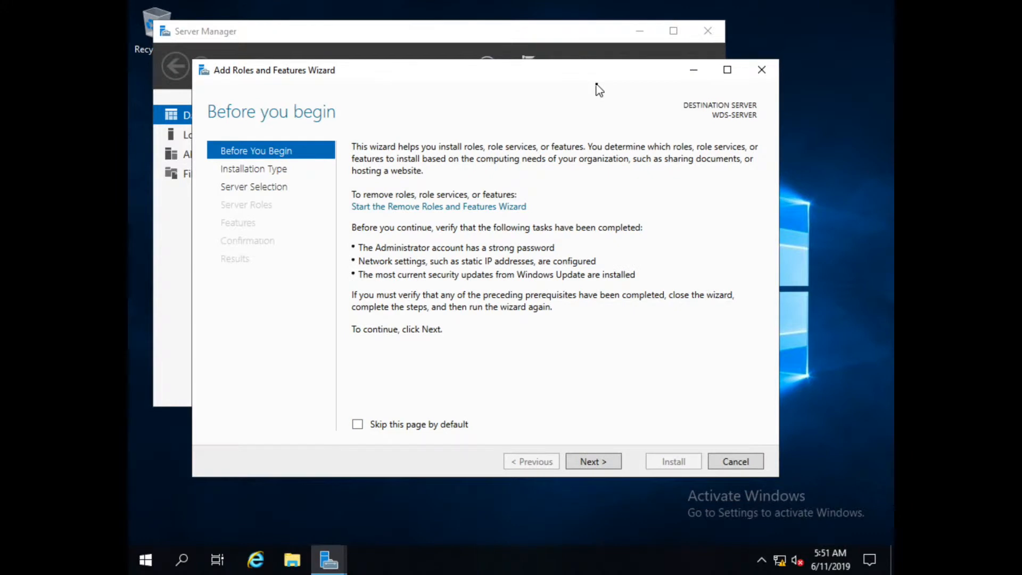
click(593, 462)
click(593, 465)
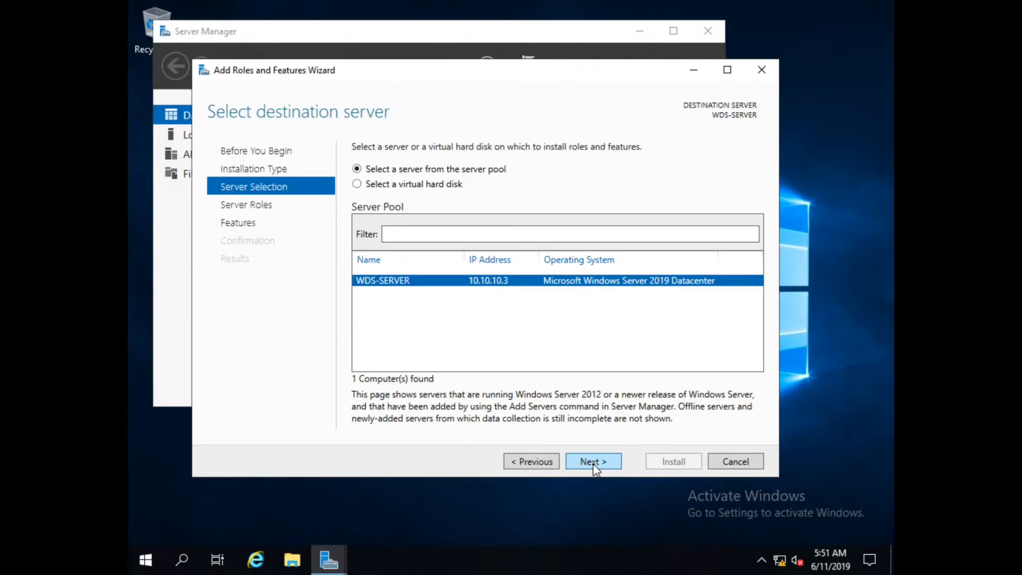
click(593, 464)
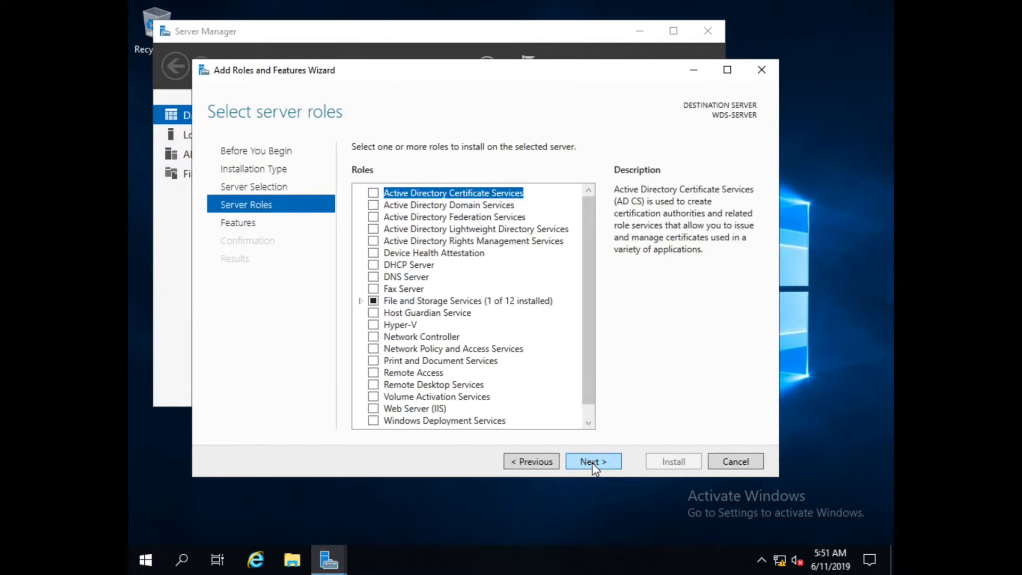
drag(591, 291, 596, 338)
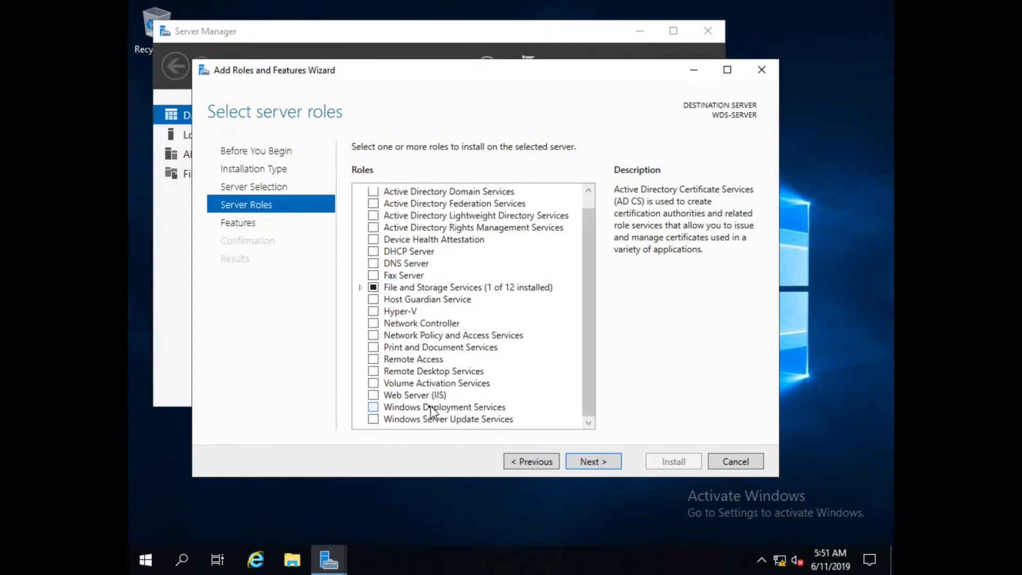
click(373, 409)
click(539, 407)
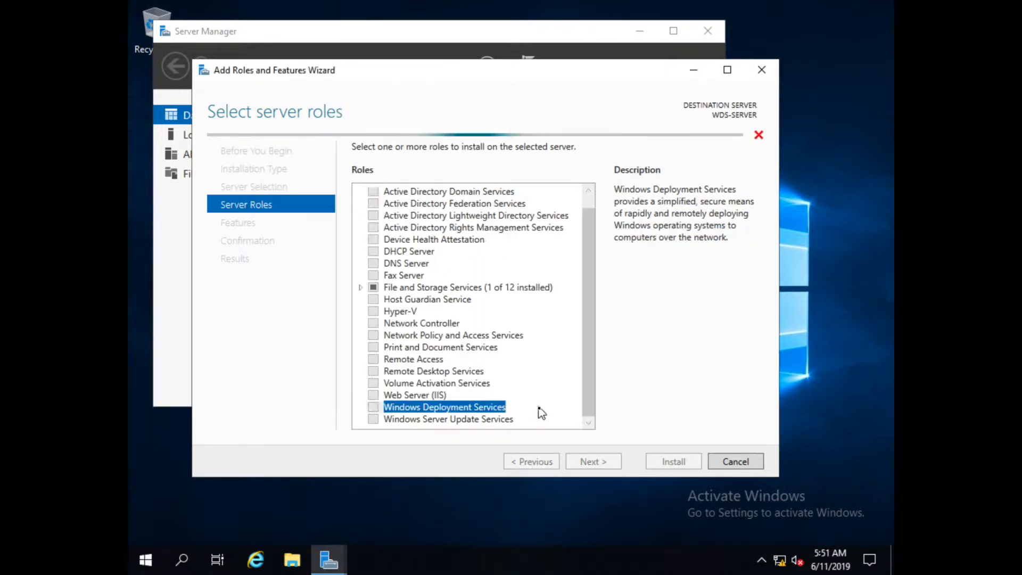
Keep both Deployment Server and Transport Server role services and start the installation.
click(592, 462)
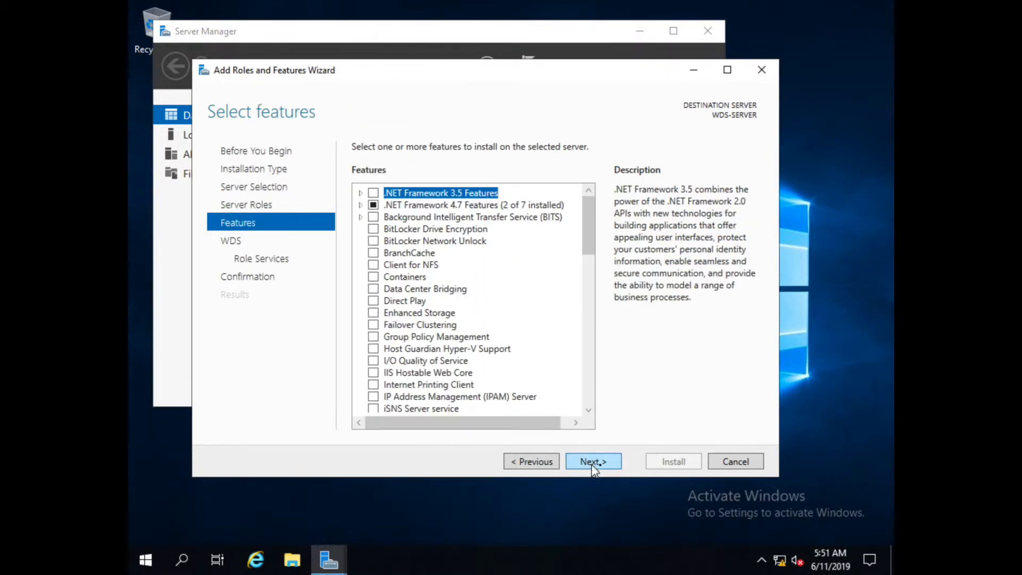
click(591, 463)
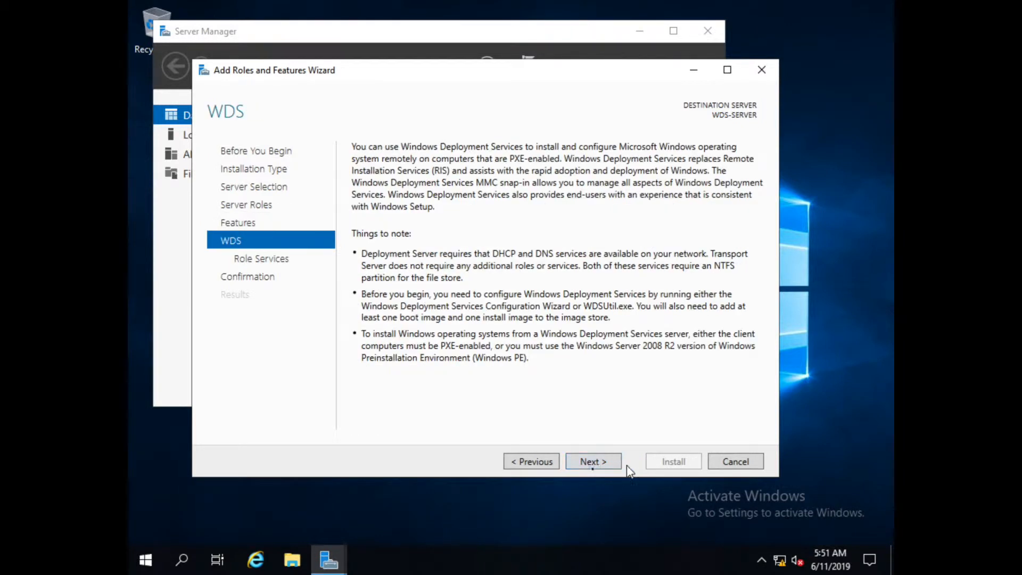
click(585, 462)
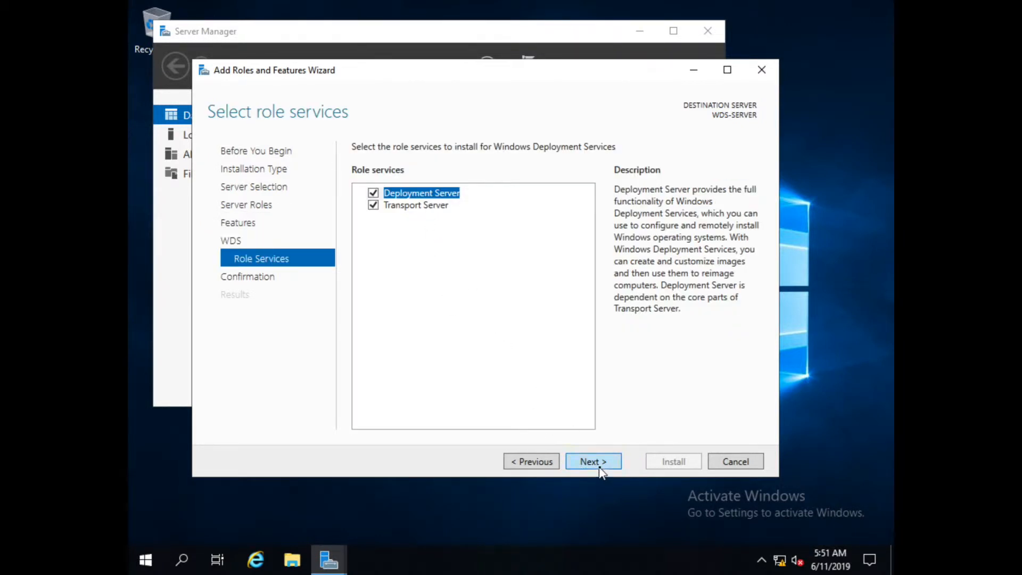
click(600, 471)
click(669, 466)
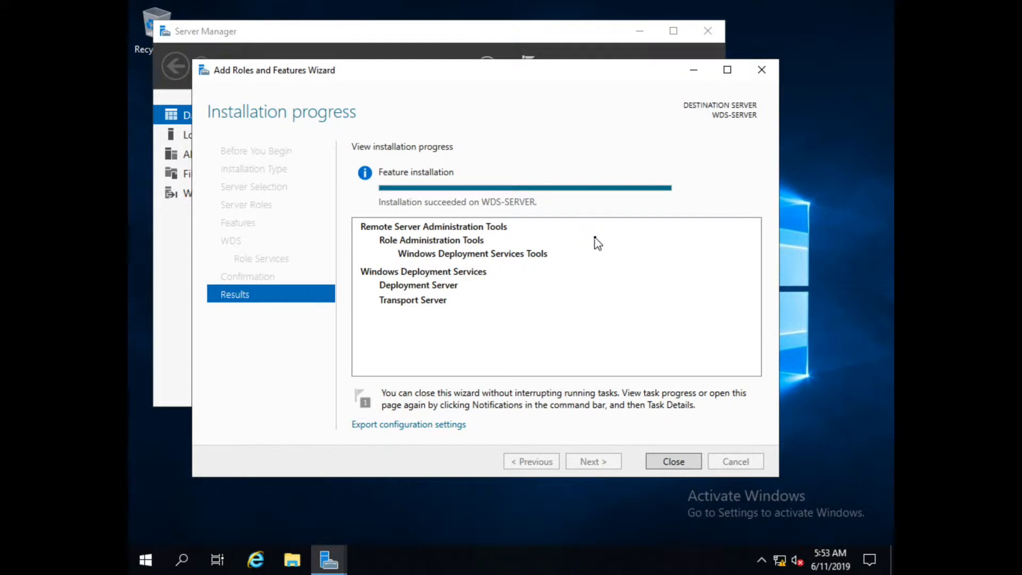
Close the wizard once Windows Deployment Services reports installation succeeded on WDS-SERVER.
click(673, 462)
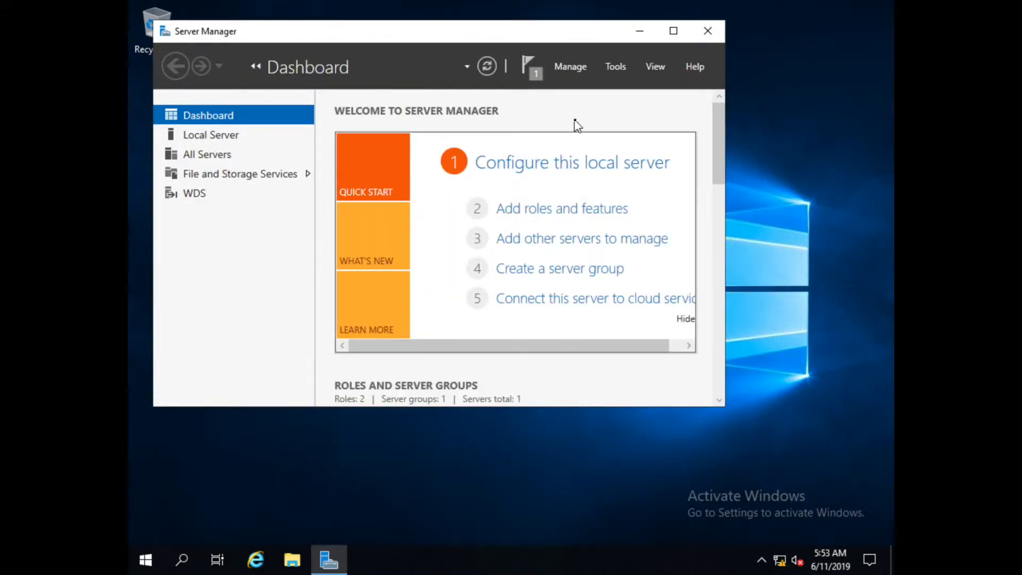
Close Server Manager and locate the Windows Deployment Services shortcut in Windows Administrative Tools.
click(704, 33)
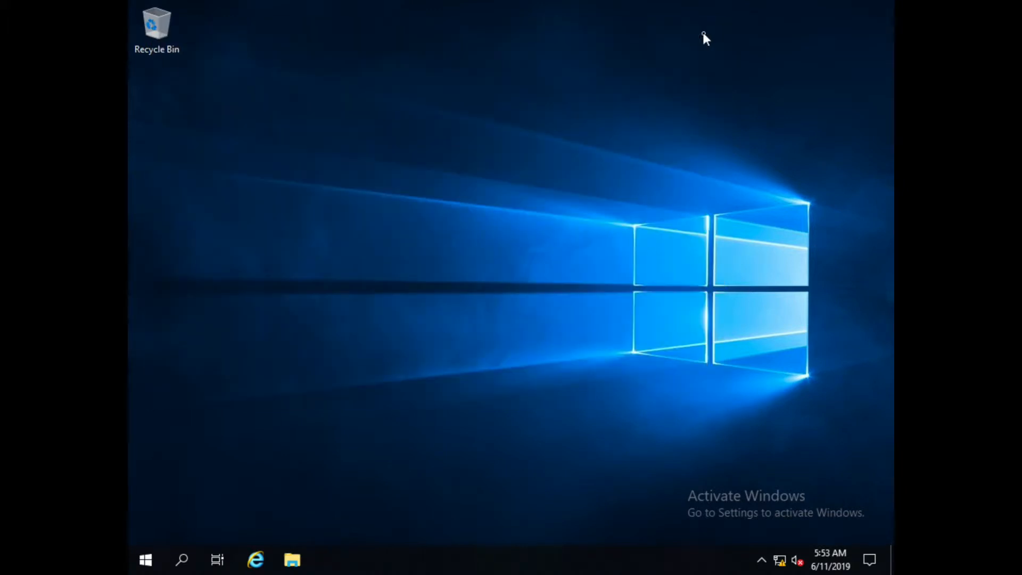
click(142, 566)
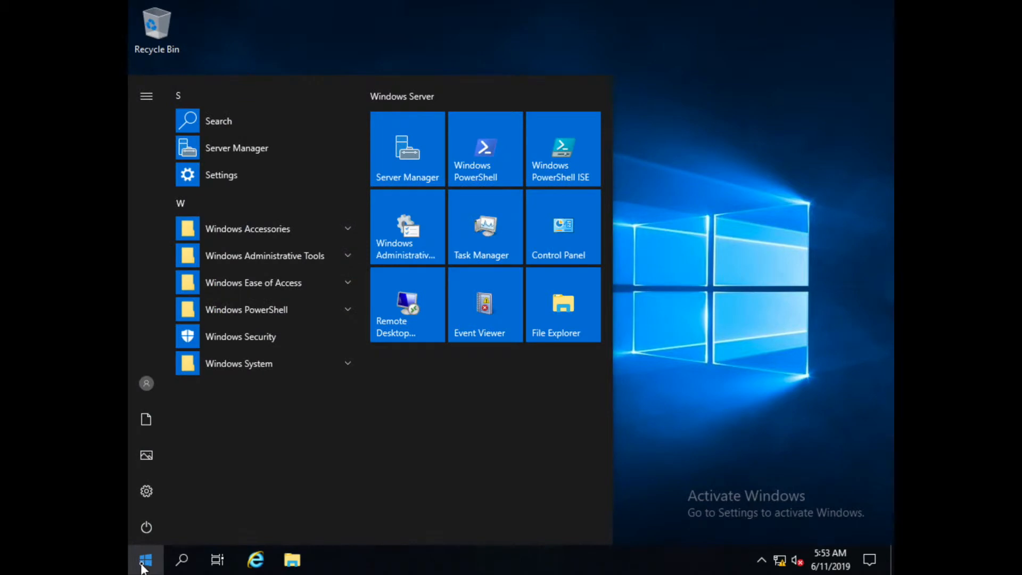
click(395, 244)
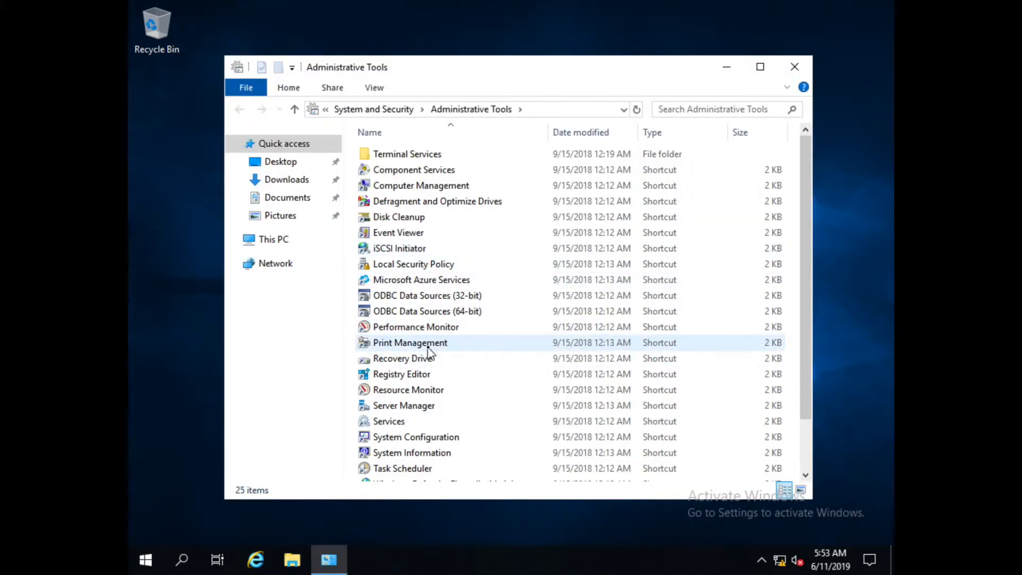
scroll(430, 352, down, 2)
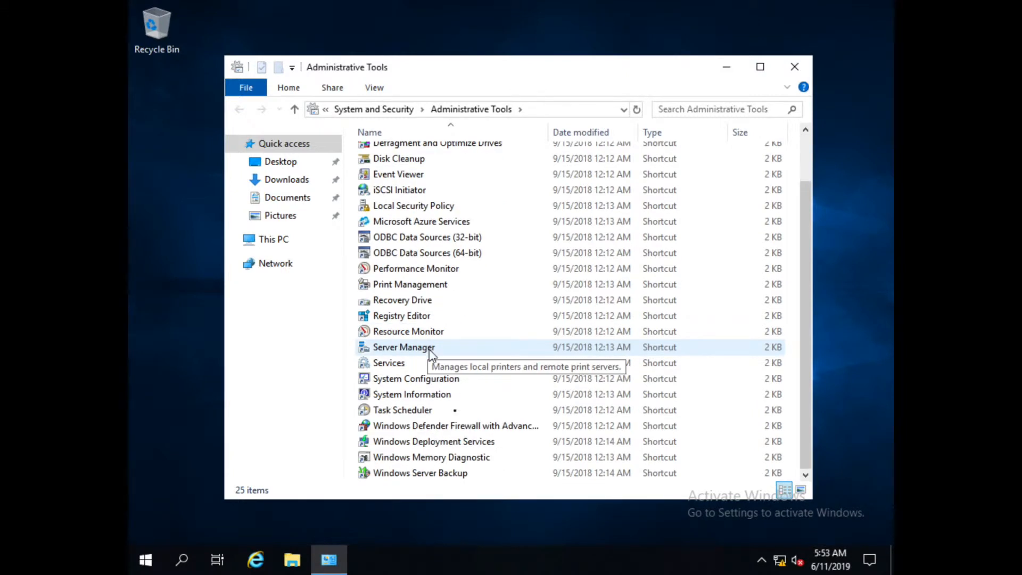
click(437, 444)
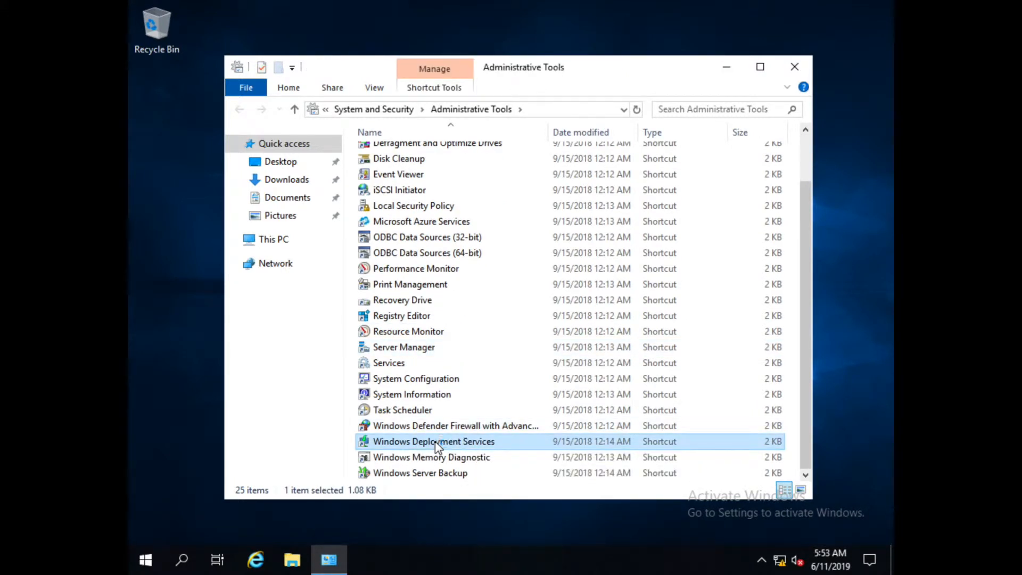
Launch the WDS console and bring up the actions for the unconfigured WDS-SERVER.
double_click(437, 444)
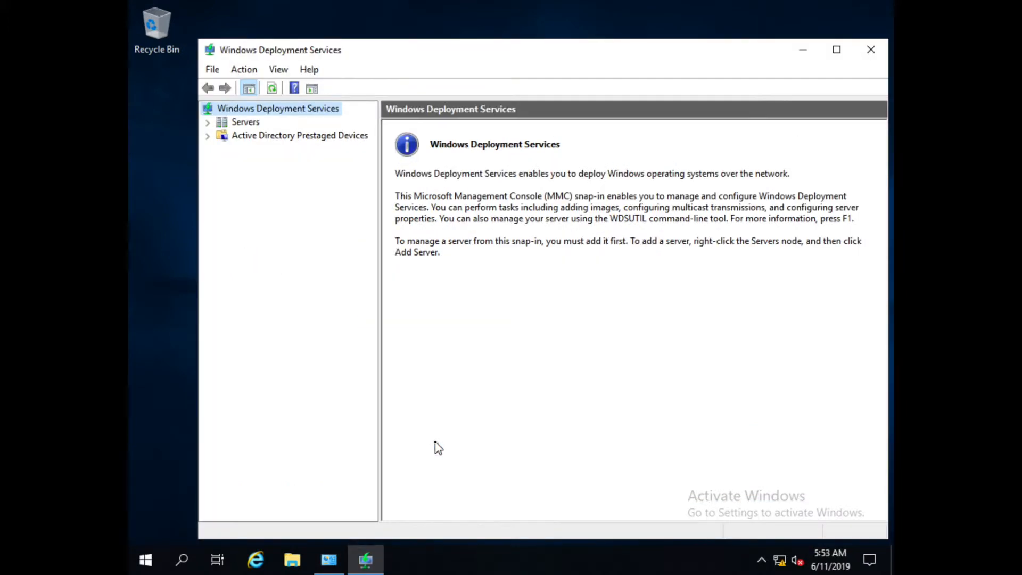
click(207, 122)
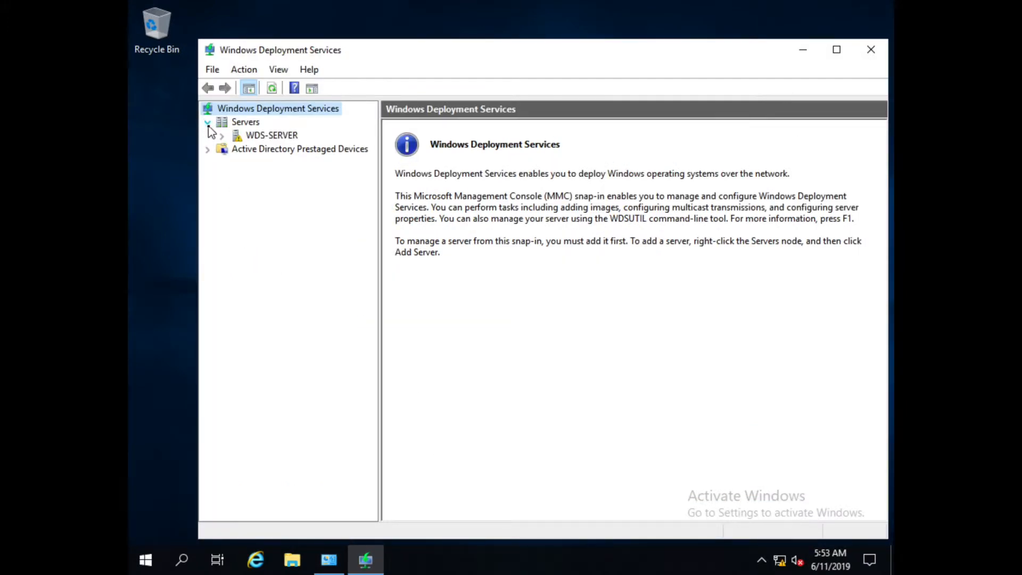
click(266, 136)
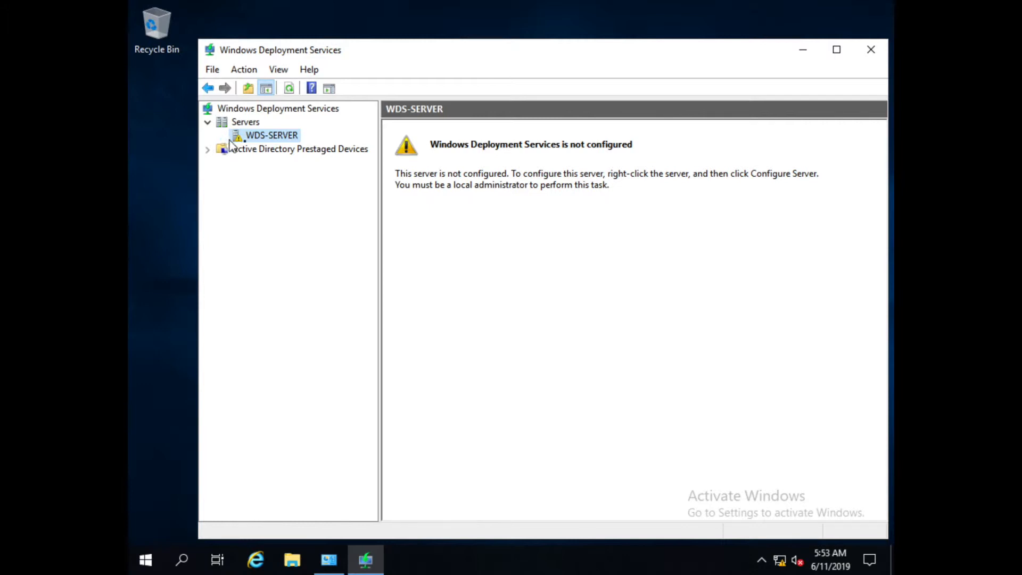
right_click(256, 137)
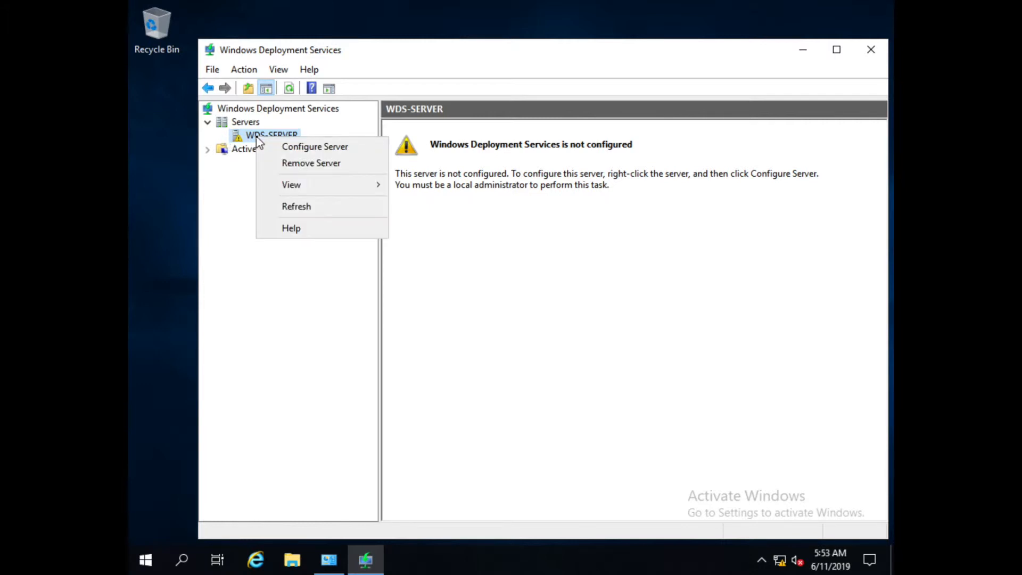
Configure WDS-SERVER as a standalone server using C:\RemoteInstall, accepting the system volume warning.
click(307, 152)
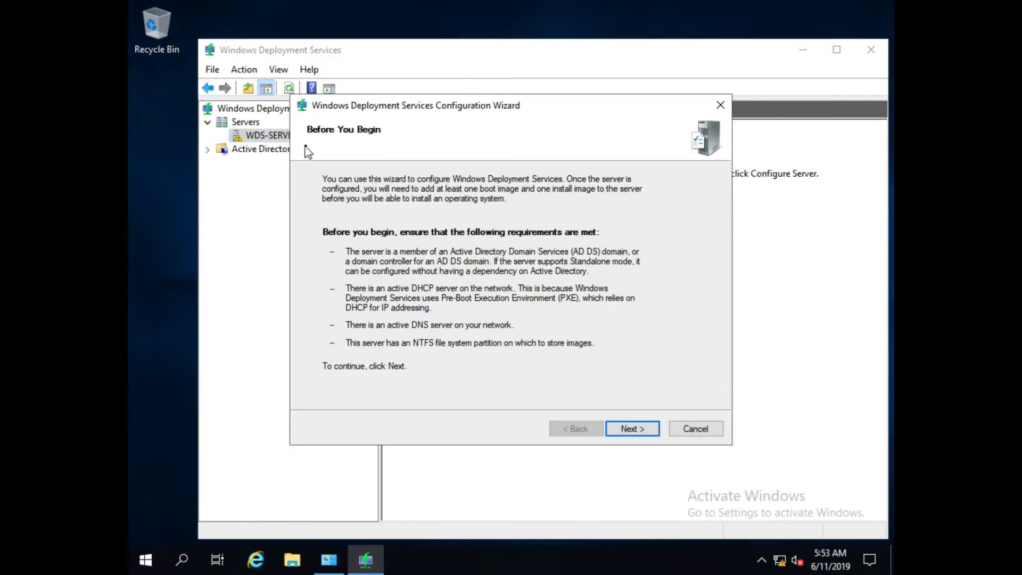
click(630, 431)
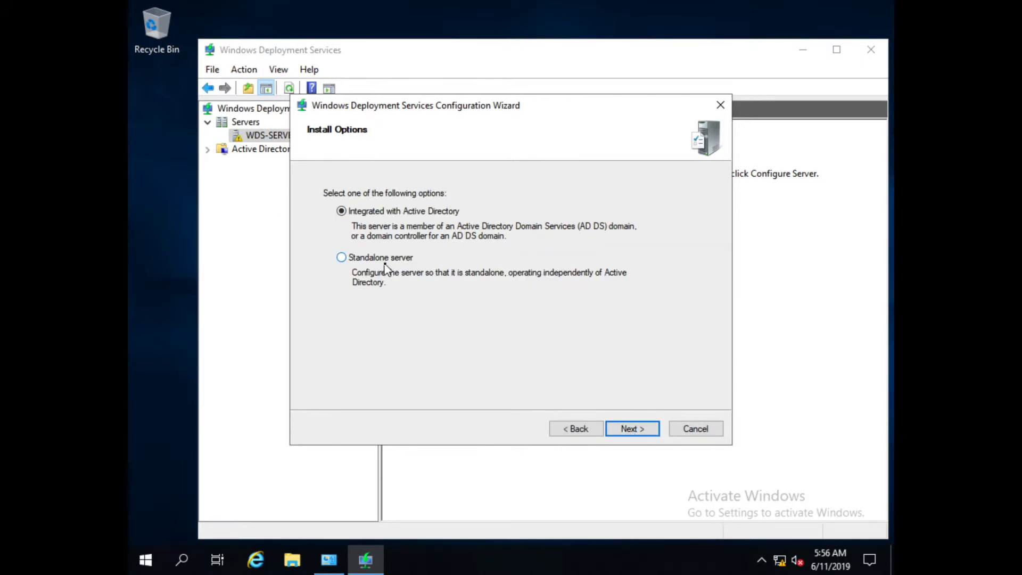
click(341, 259)
click(636, 431)
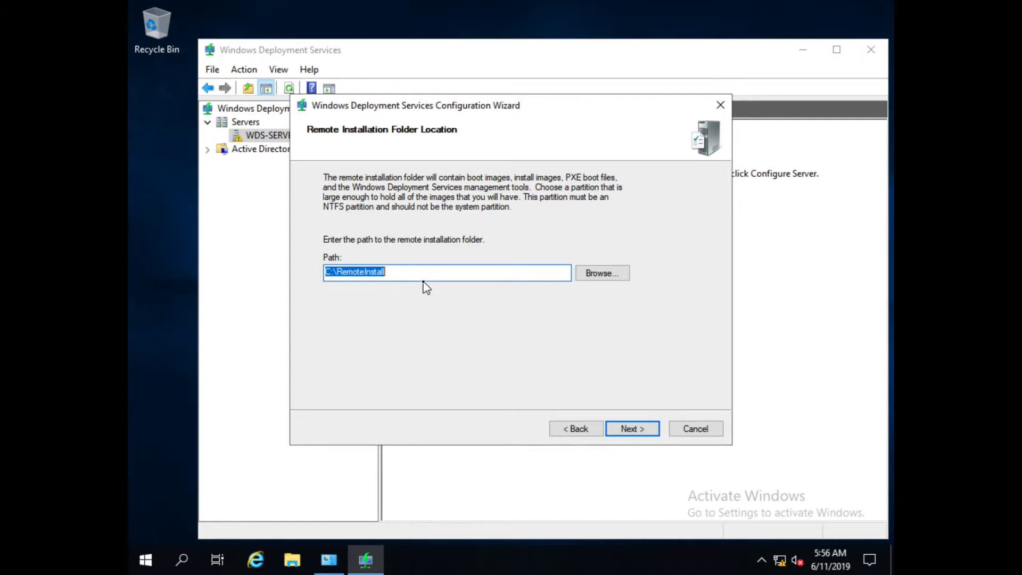
click(634, 429)
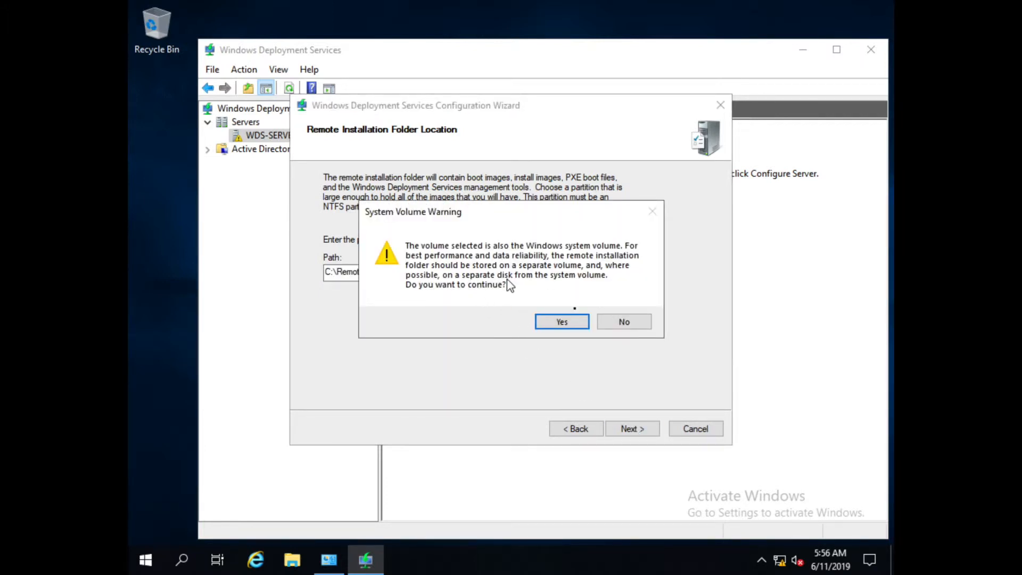
click(561, 322)
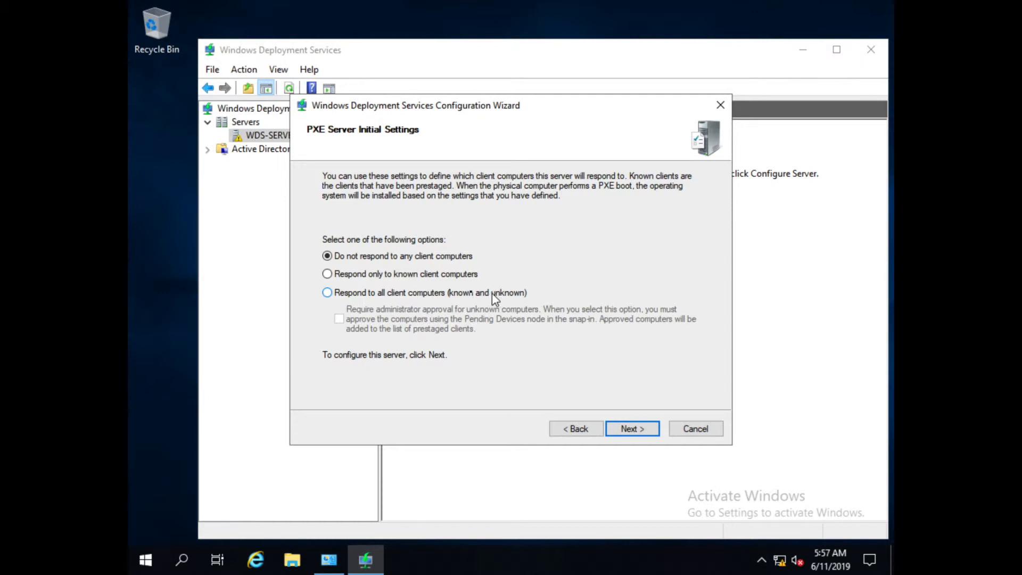
Set PXE to respond to all known and unknown clients and finish without adding images.
click(329, 293)
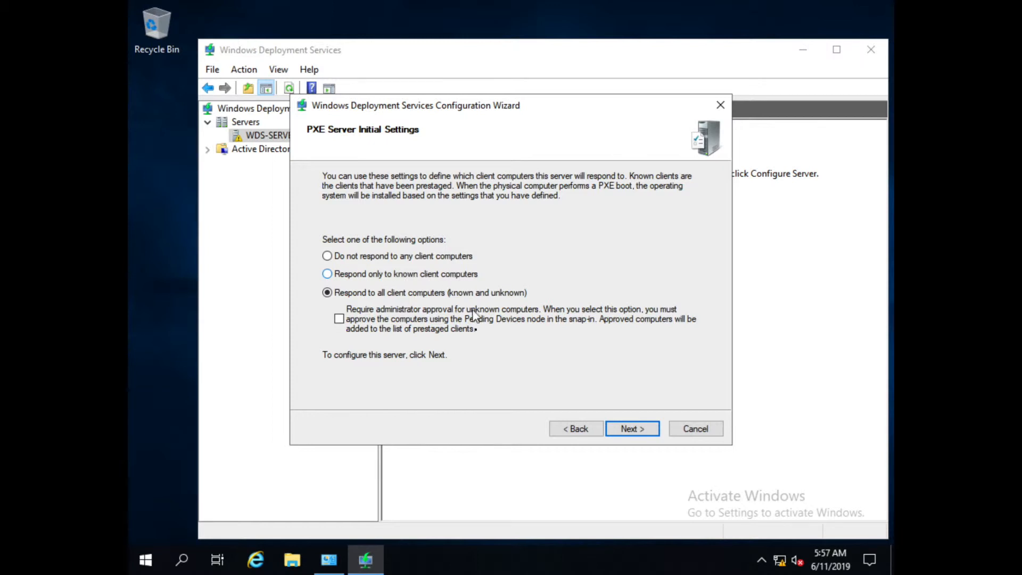
click(638, 429)
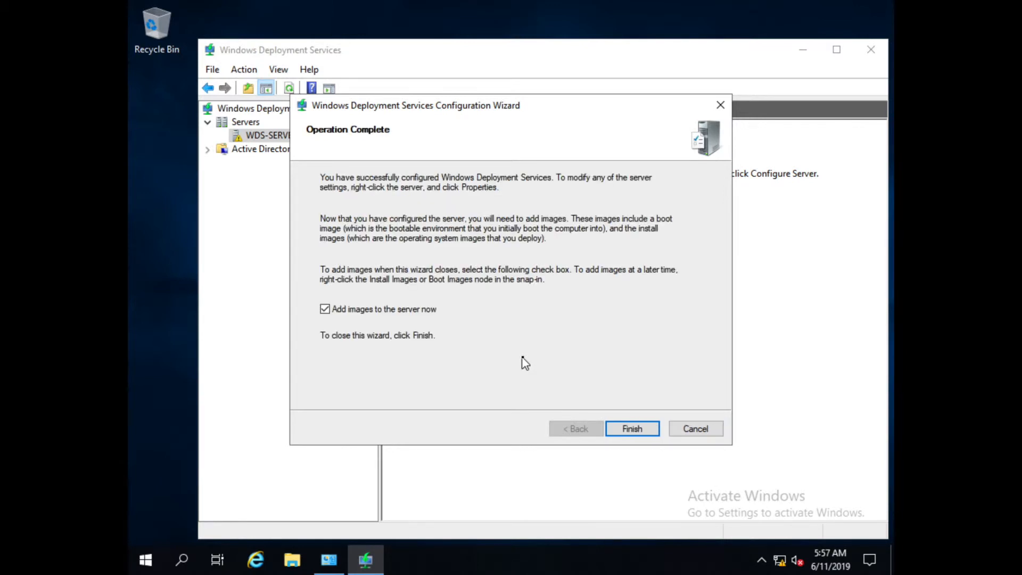
click(325, 308)
click(645, 430)
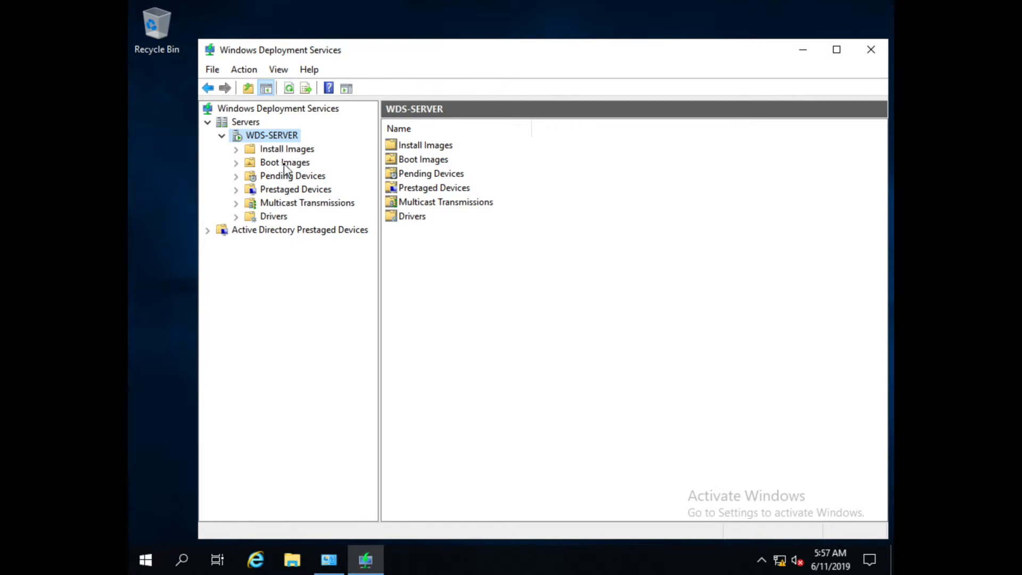
key(super)
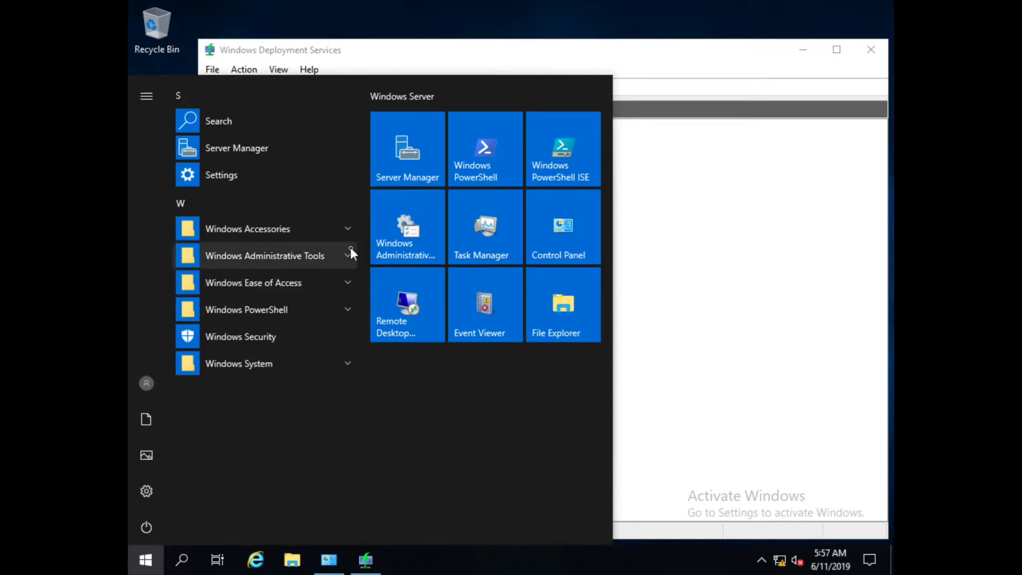
Check This PC for Local Disk C: and the Windows DVD in D:, then return to WDS.
click(555, 324)
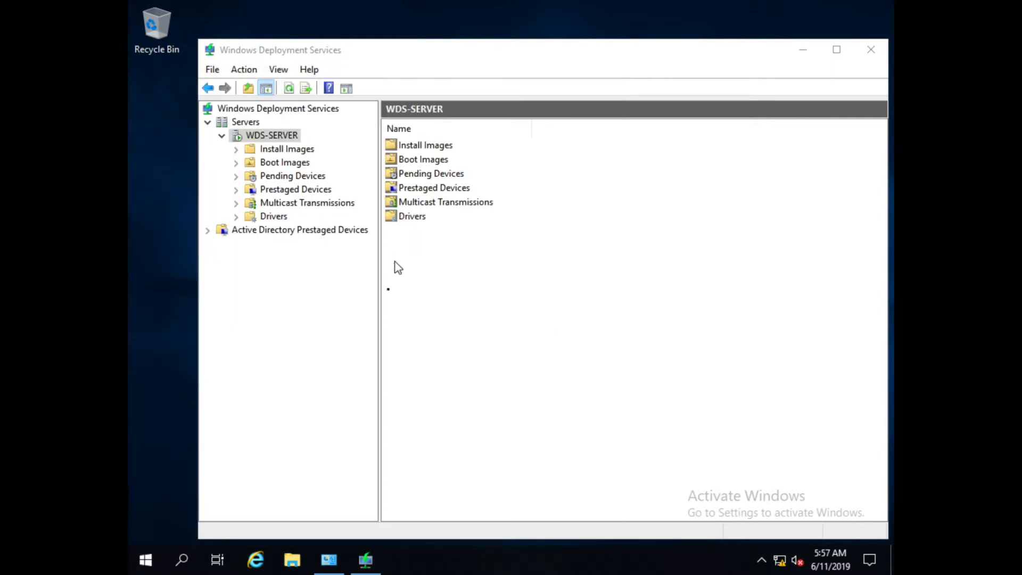
click(292, 560)
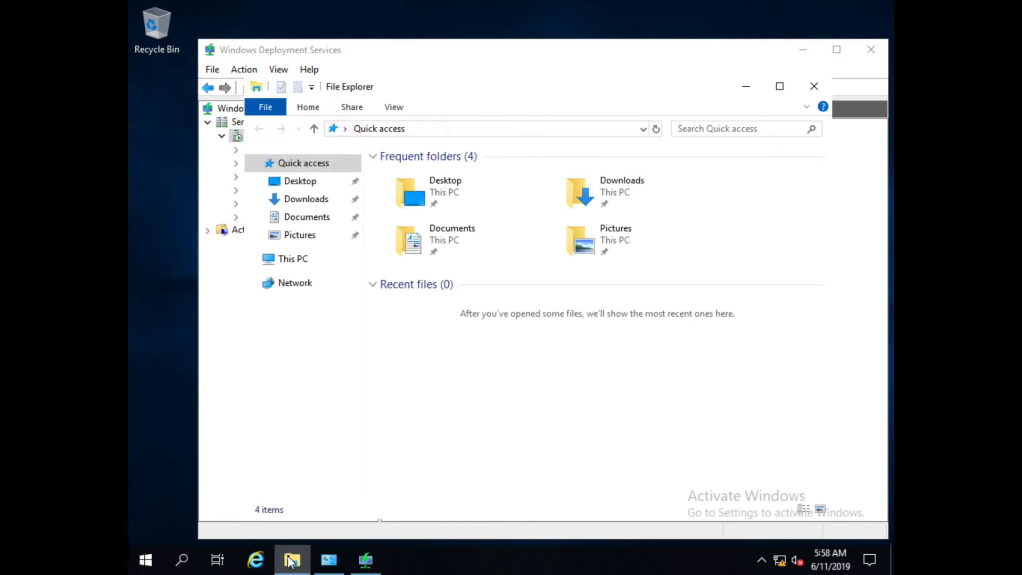
click(285, 260)
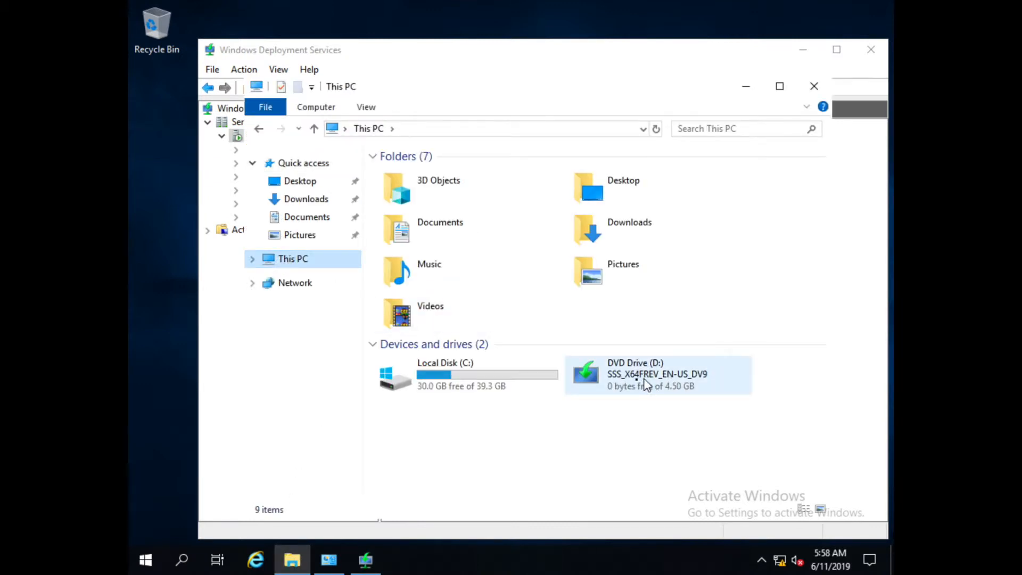
click(802, 50)
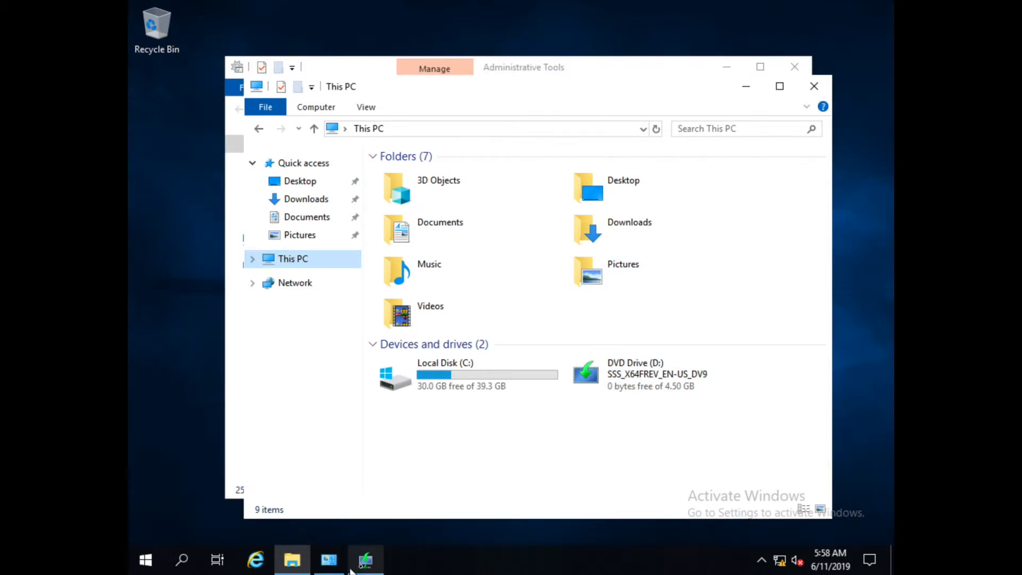
click(365, 561)
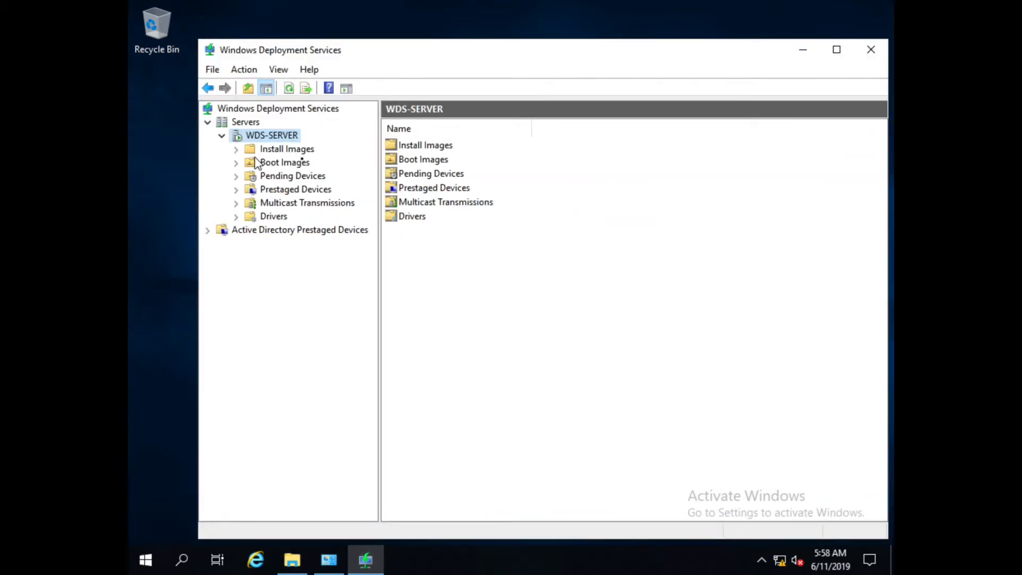
Begin adding a new boot image from the Boot Images node.
click(279, 164)
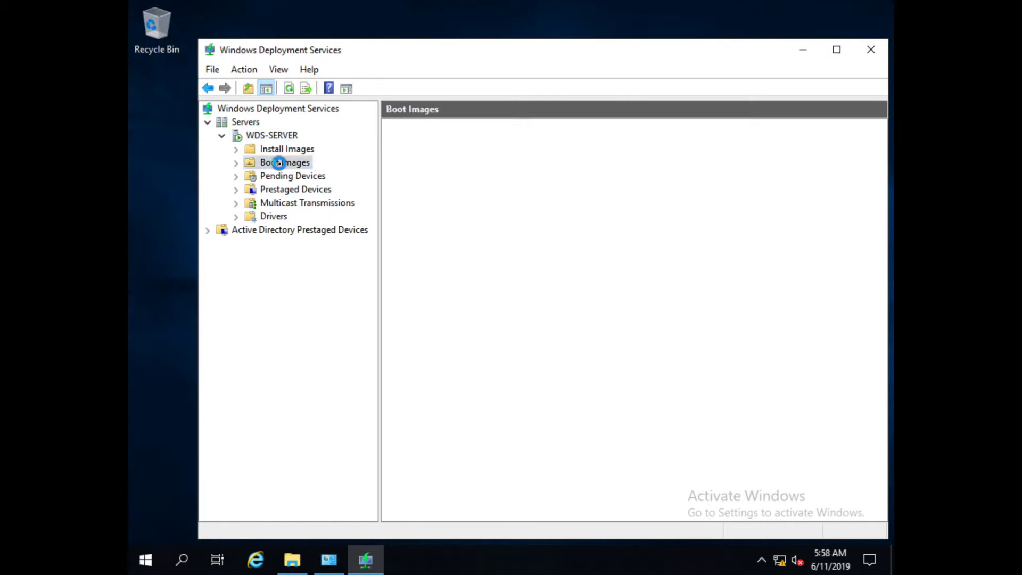
right_click(283, 162)
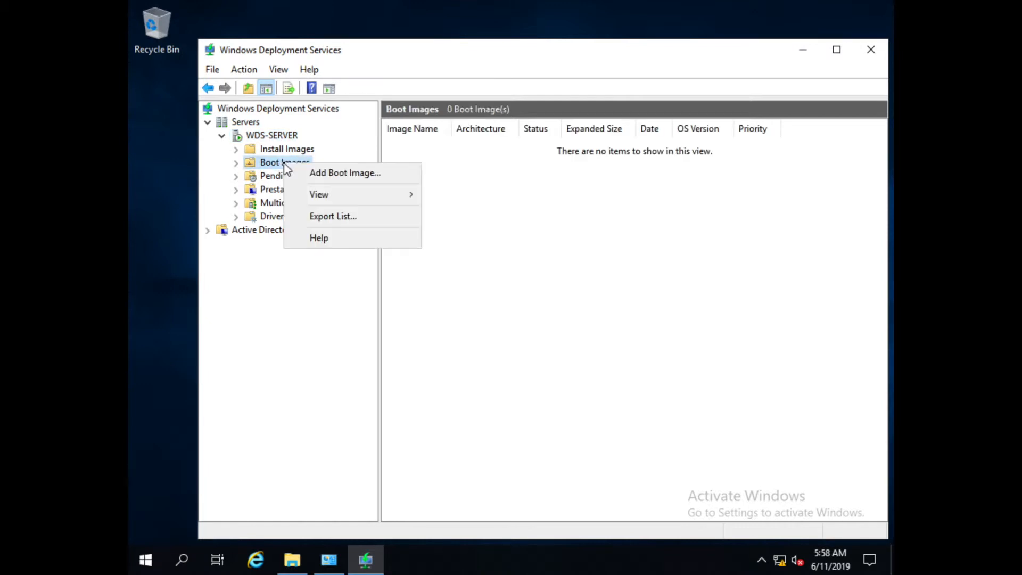
click(325, 172)
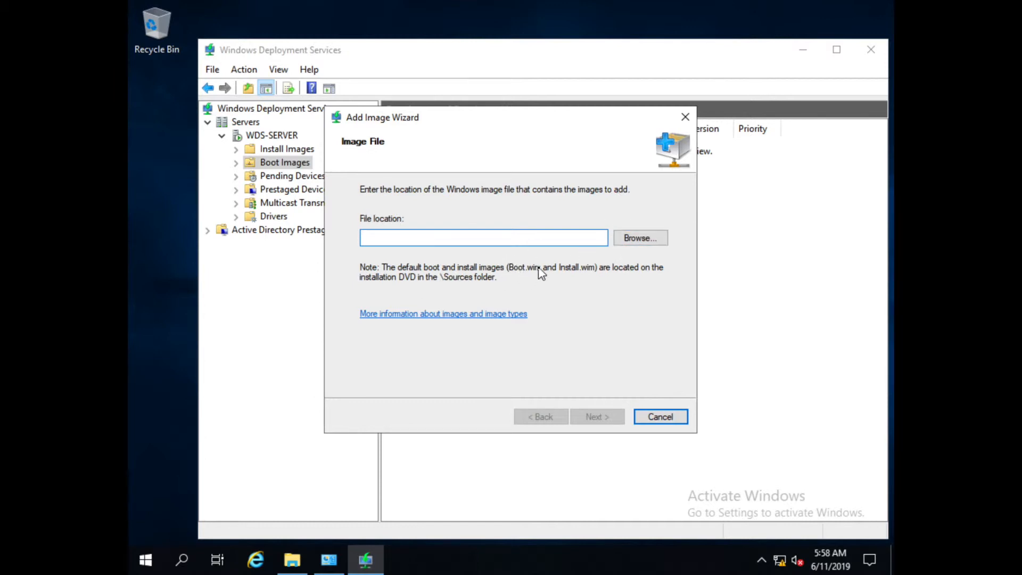
Load boot.wim from D:\sources on the Windows DVD and continue to the naming page.
click(636, 242)
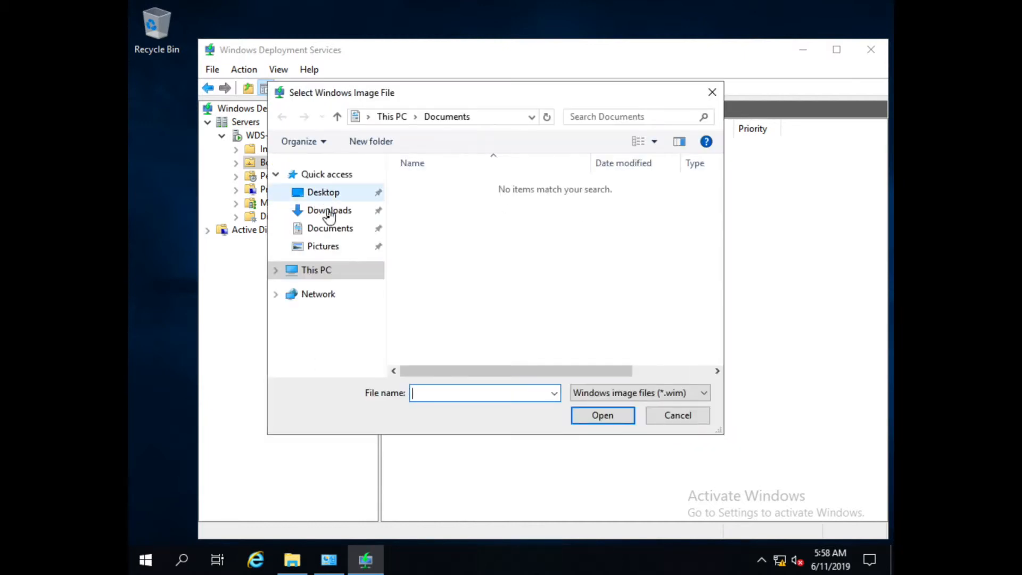
click(331, 276)
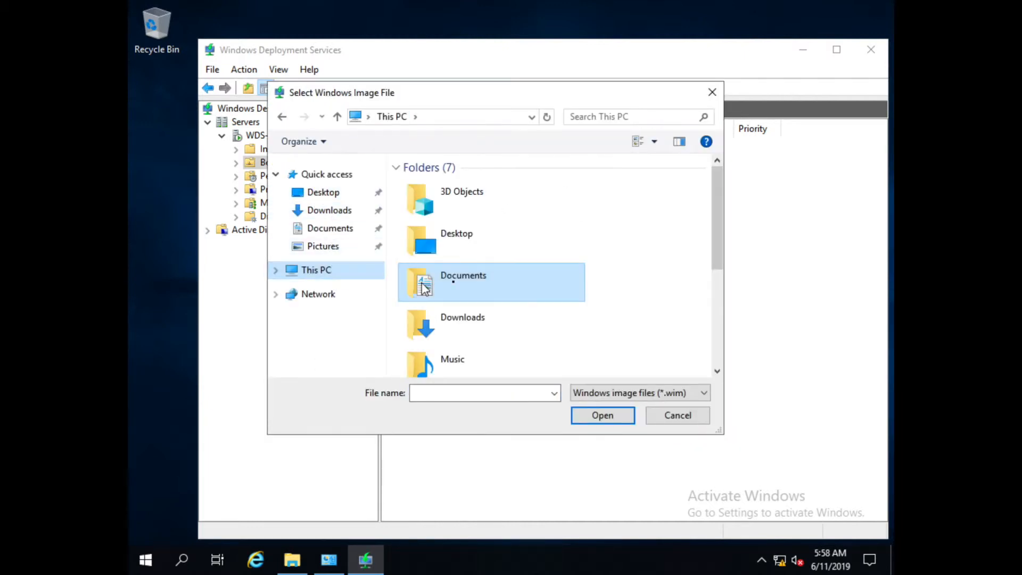
drag(711, 236, 716, 345)
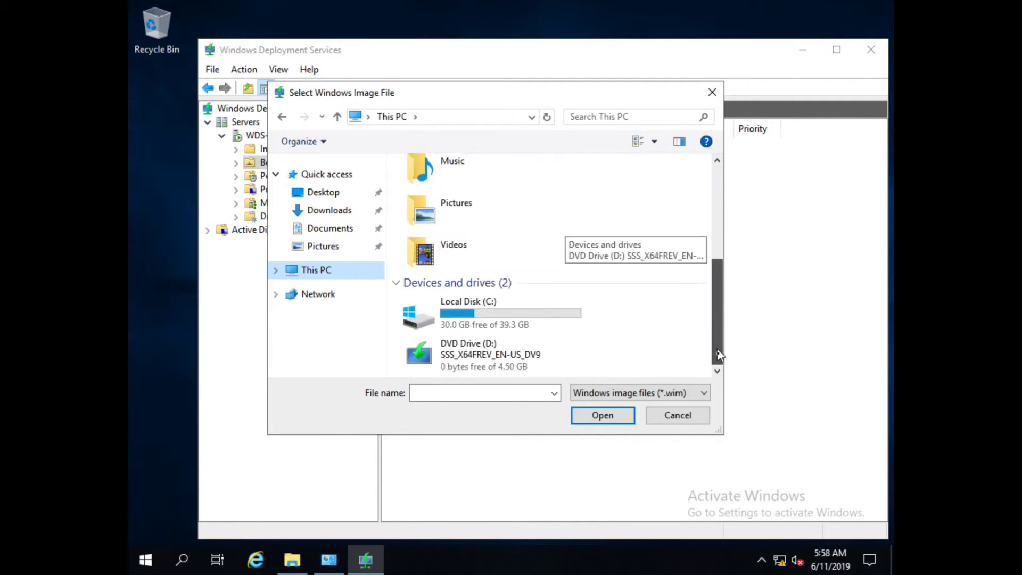
click(465, 362)
double_click(466, 362)
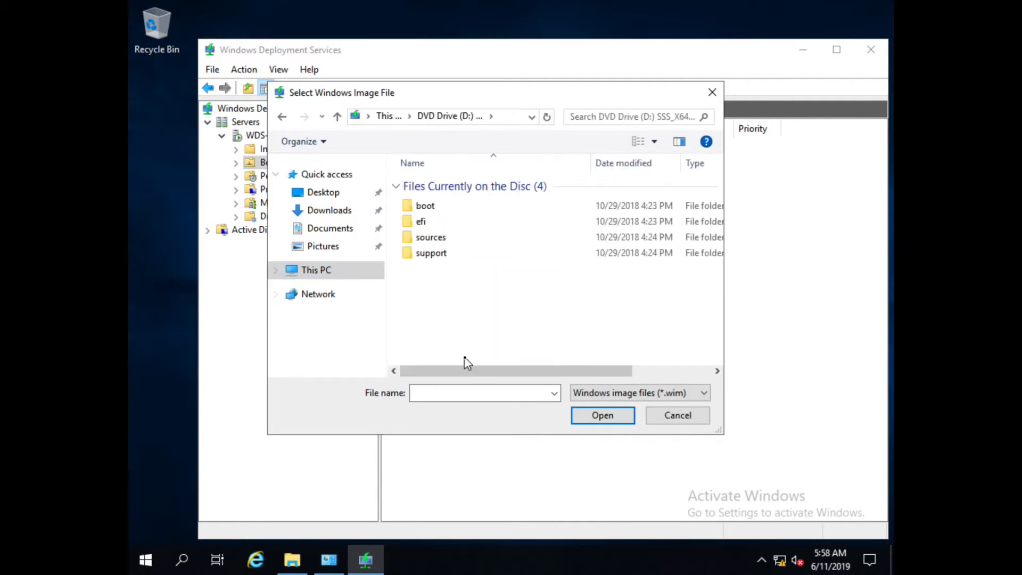
double_click(442, 240)
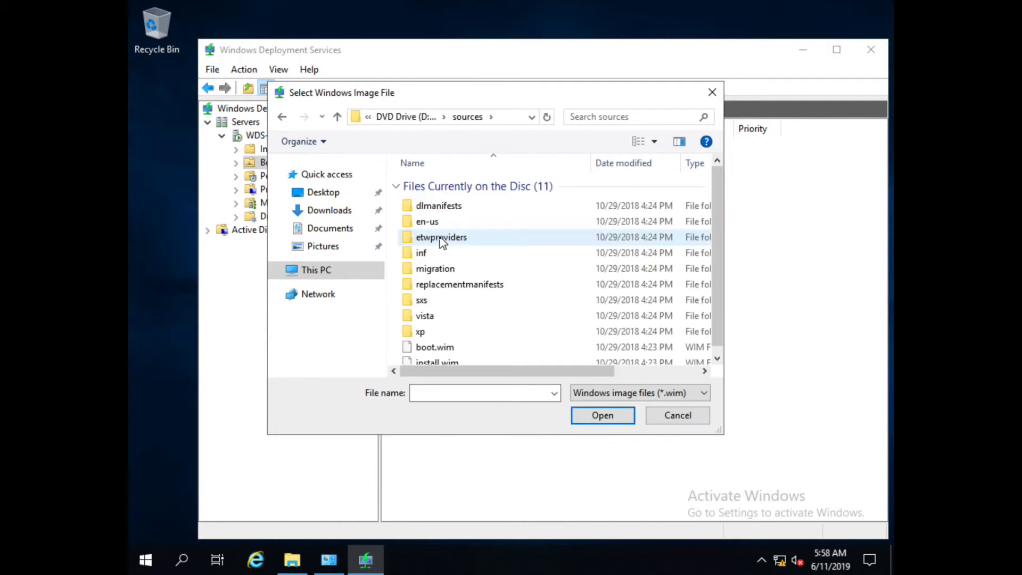
click(437, 347)
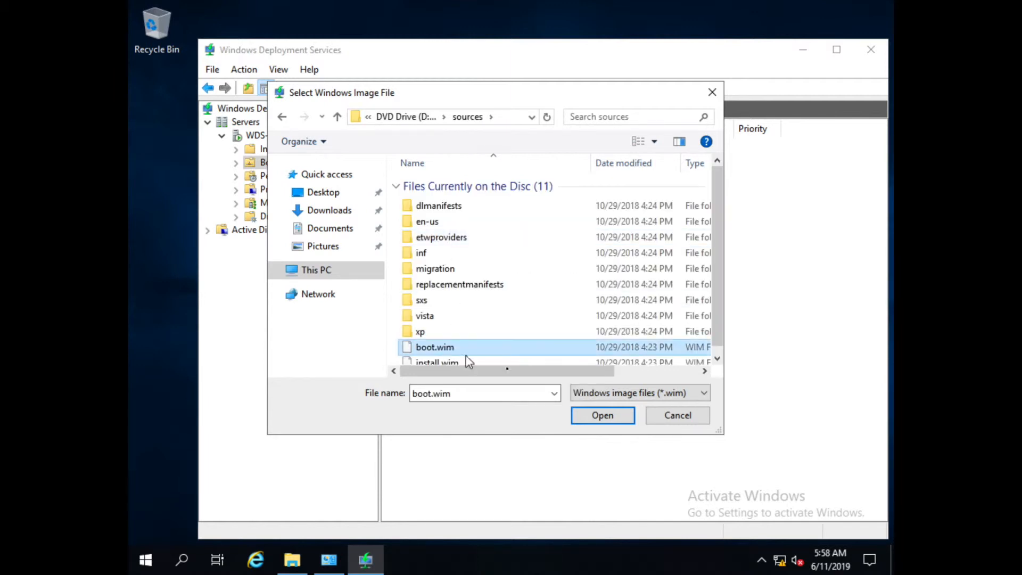
click(611, 418)
click(598, 418)
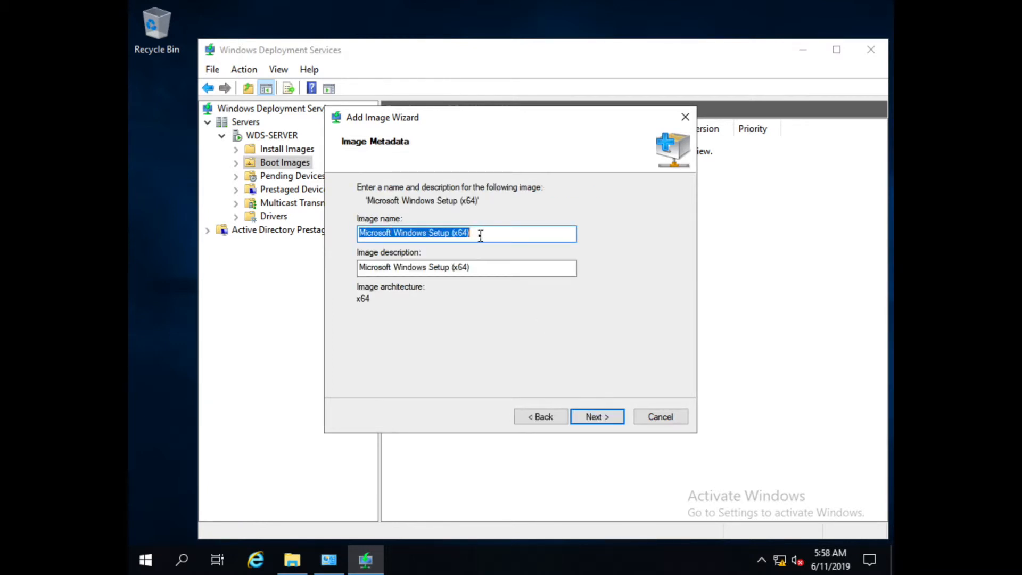
Name the boot image Win10-64bit and add it to the server.
text(Win10)
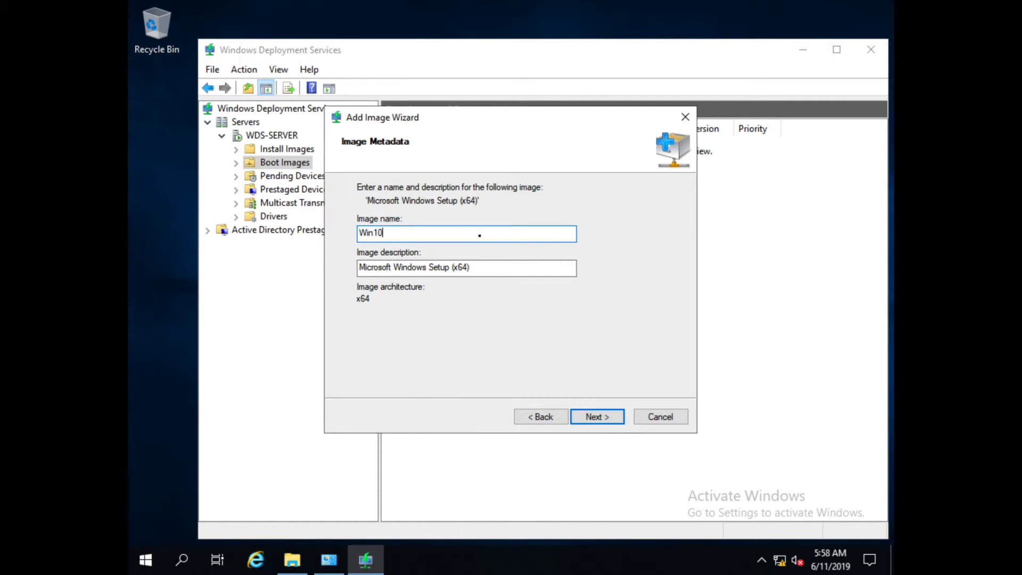
text(-64bit)
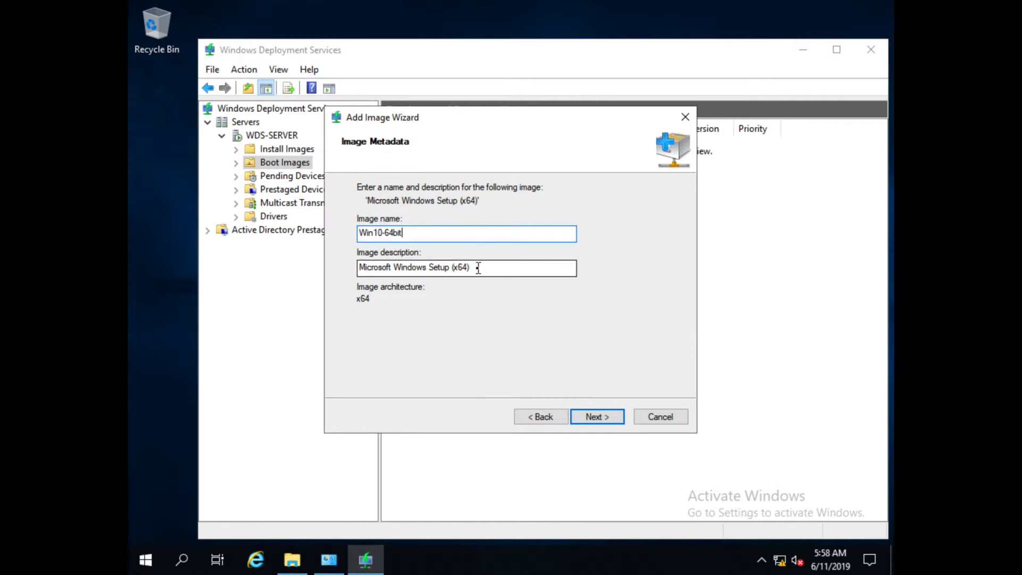
click(595, 418)
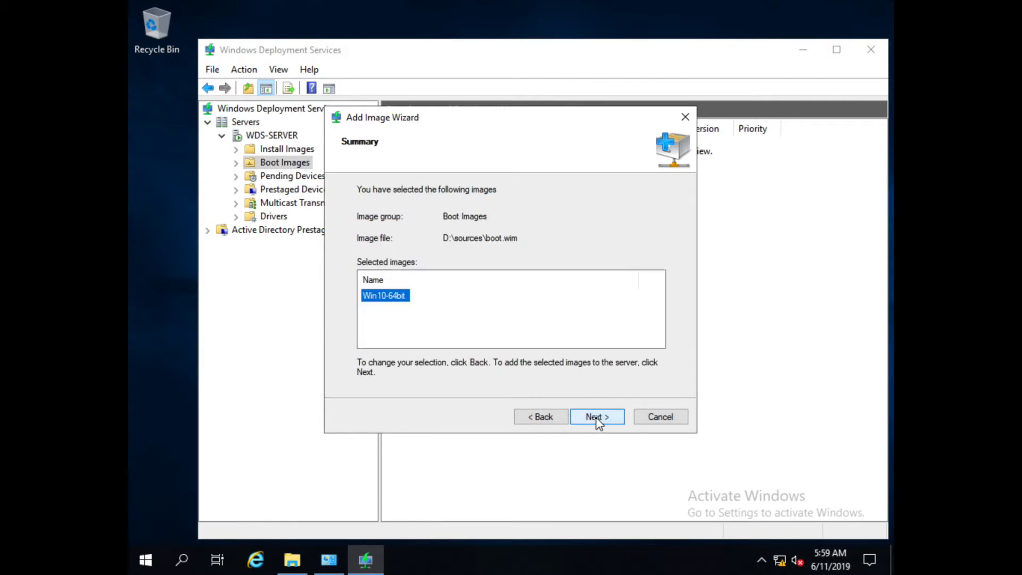
click(595, 418)
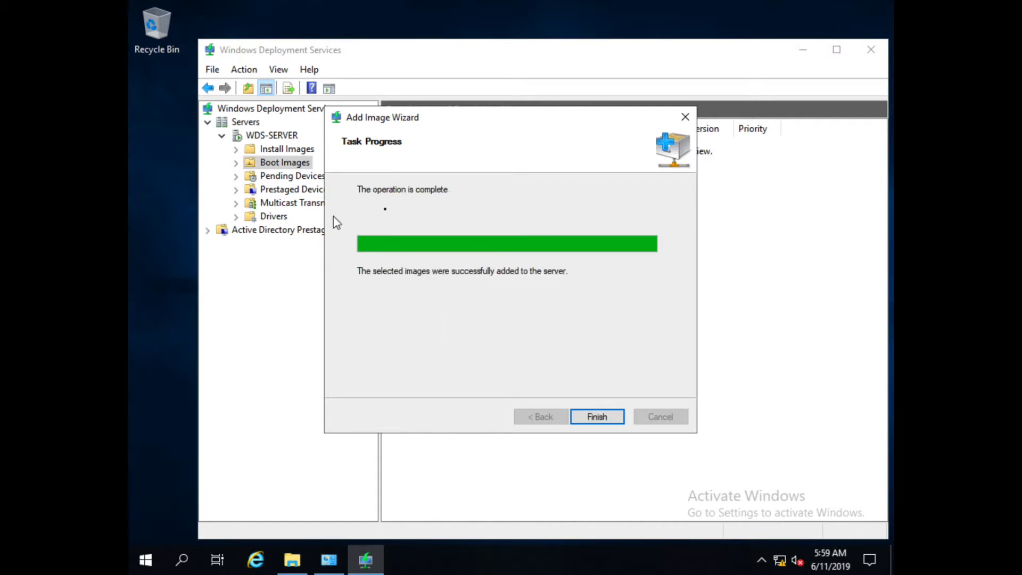
click(597, 418)
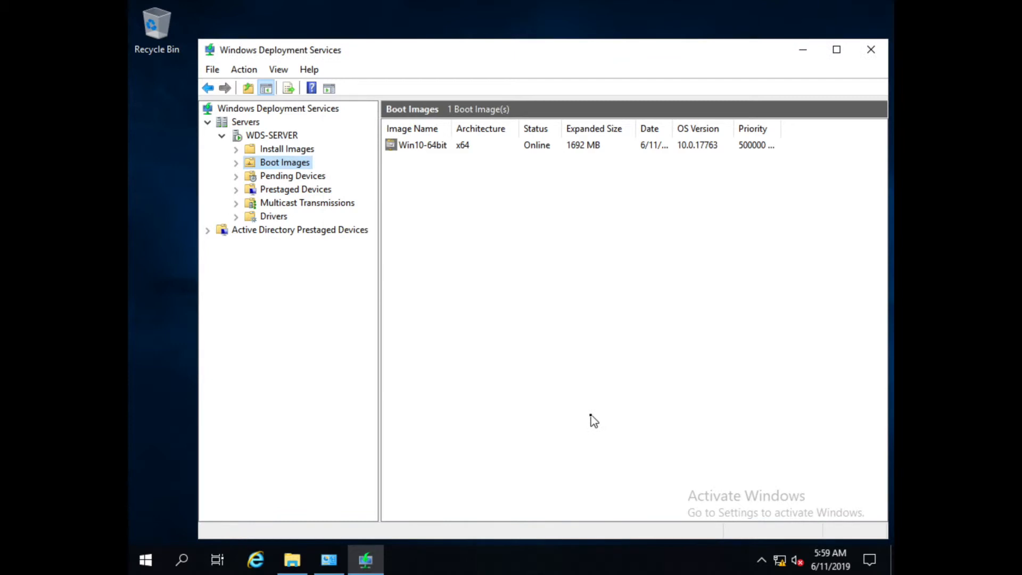
Start adding an install image from Install Images, naming the new image group win10-64bit.
click(274, 150)
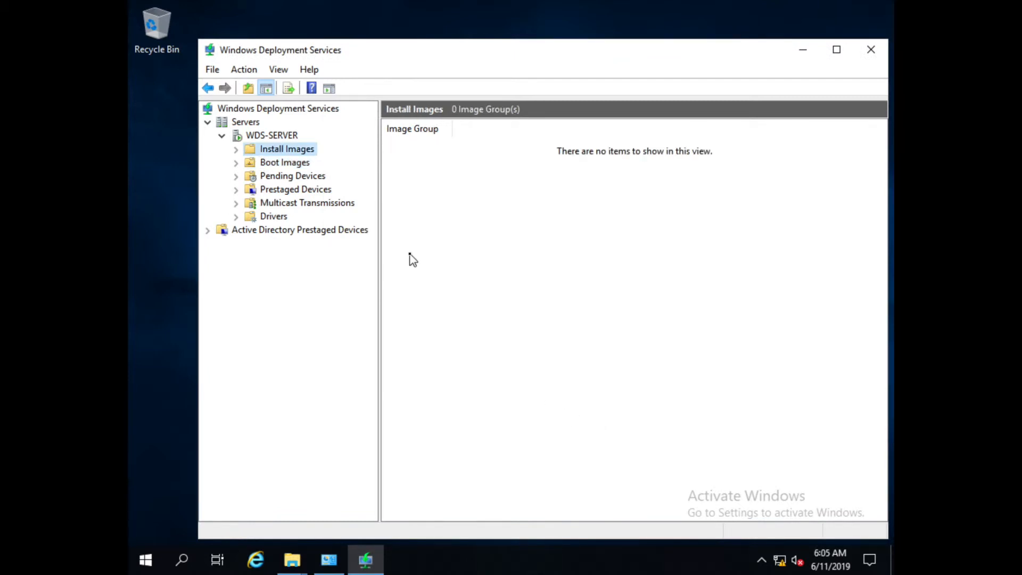
right_click(288, 154)
click(320, 158)
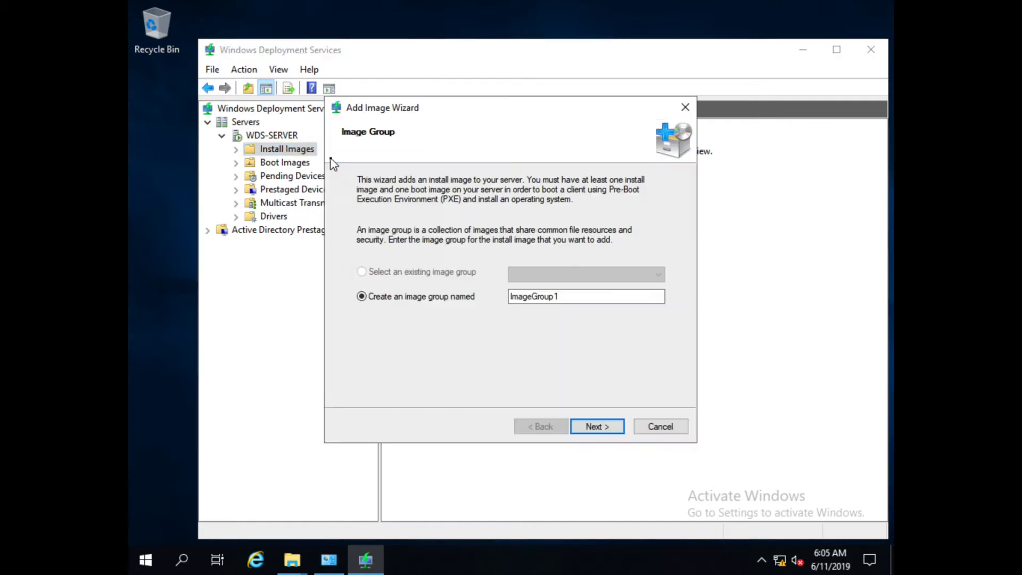
drag(582, 294, 336, 307)
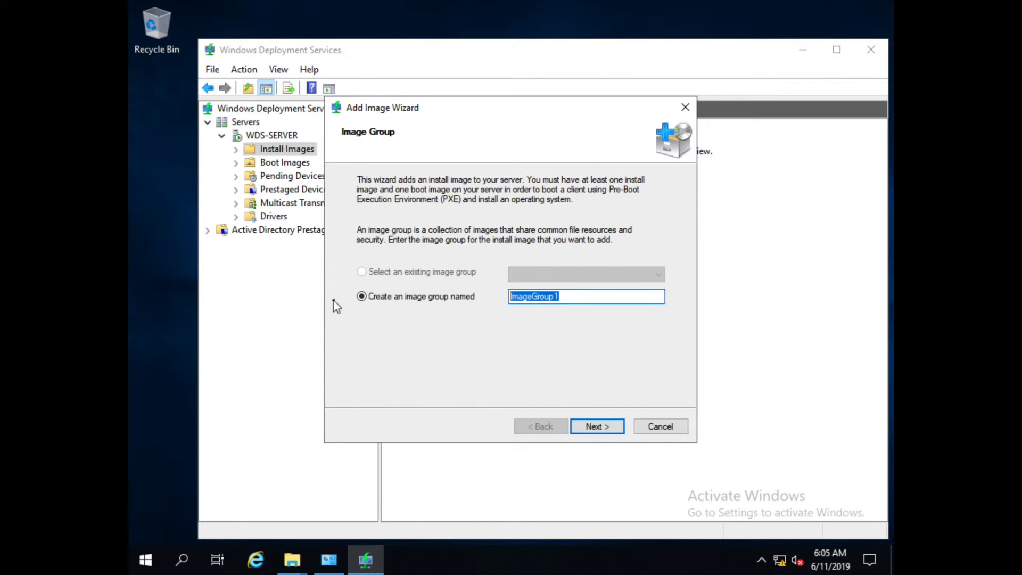
text(win10-64bit)
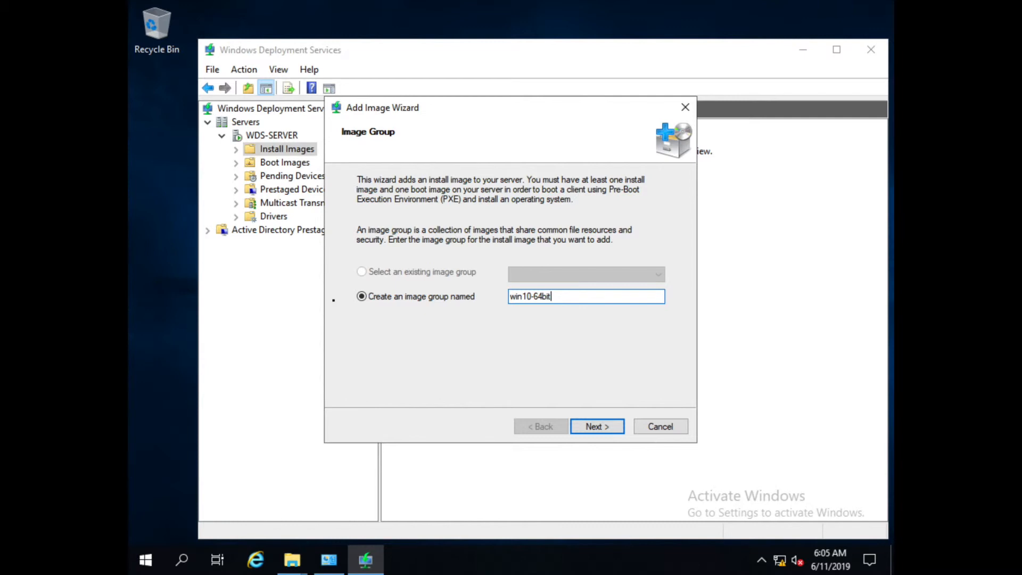
Choose D:\sources\install.wim as the install image file and load its editions.
click(595, 426)
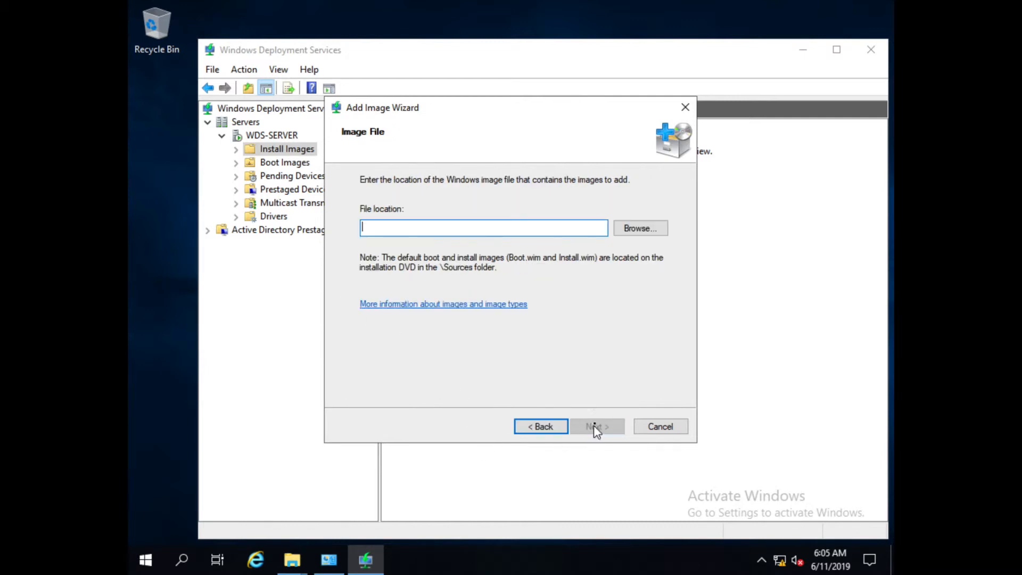
click(635, 229)
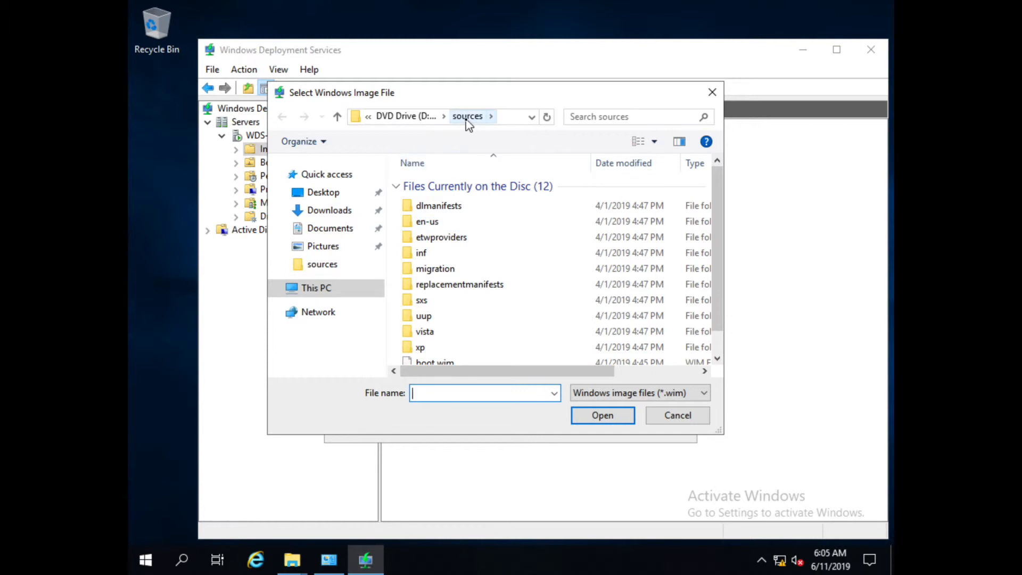
click(413, 118)
double_click(458, 243)
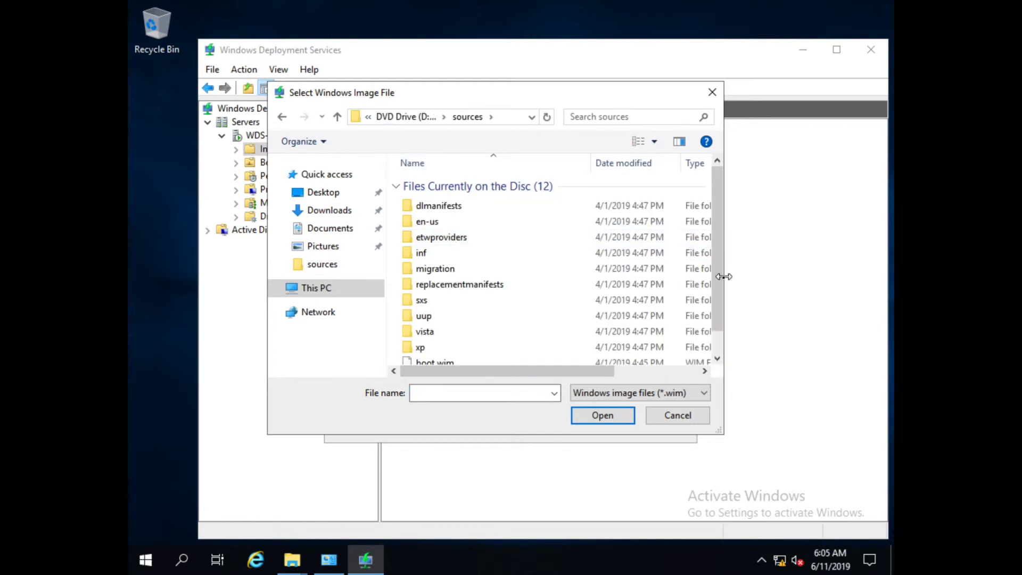
scroll(716, 288, down, 2)
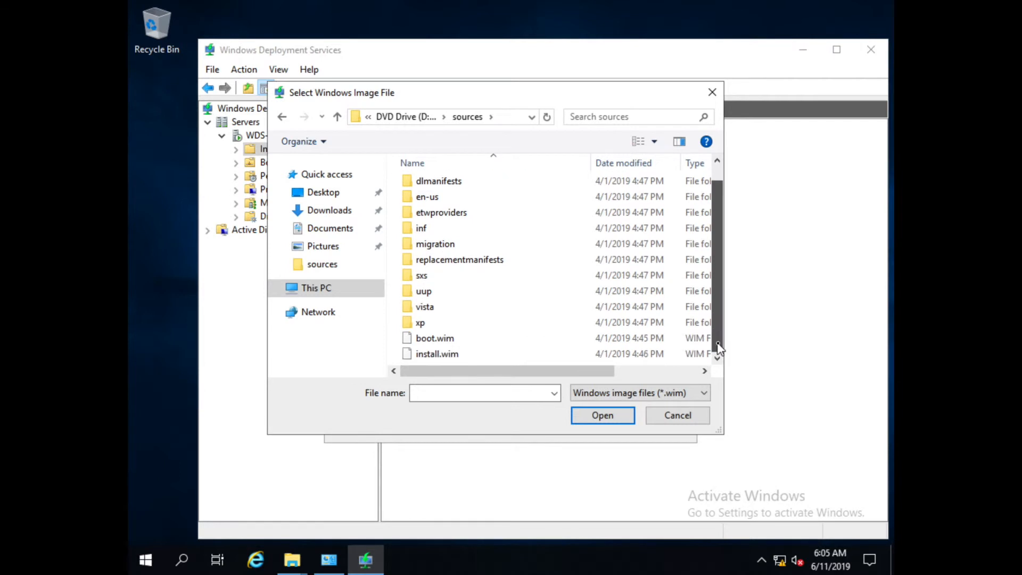
click(440, 356)
click(588, 418)
click(600, 429)
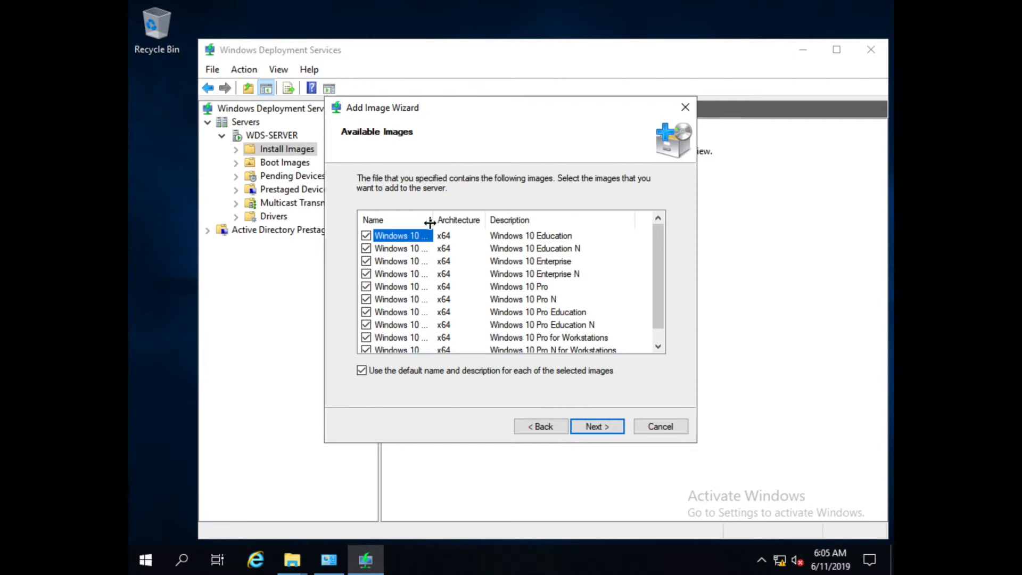
Uncheck every edition except Windows 10 Pro in the available images list.
drag(431, 220, 509, 220)
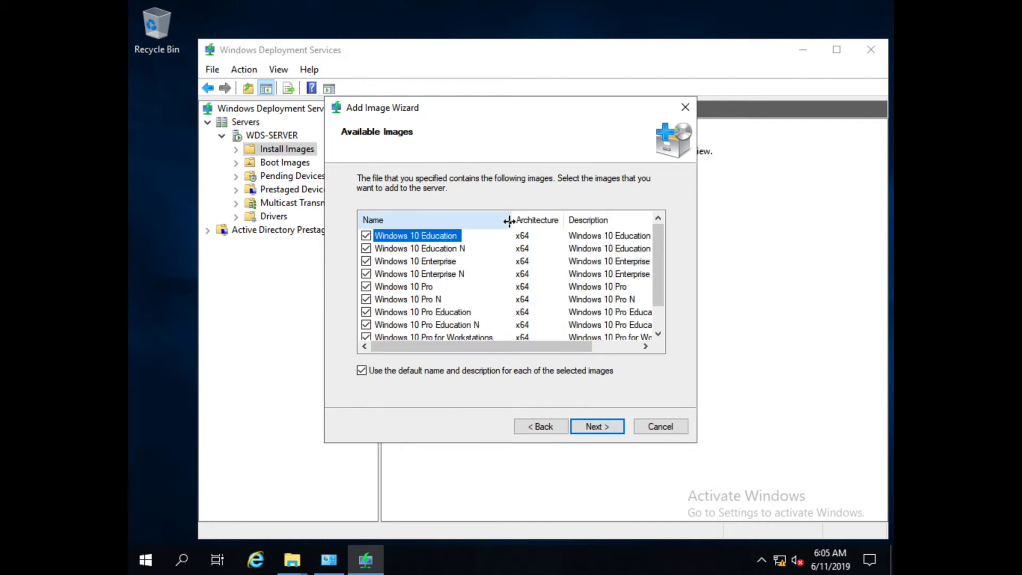
click(366, 235)
click(366, 248)
click(366, 287)
click(365, 261)
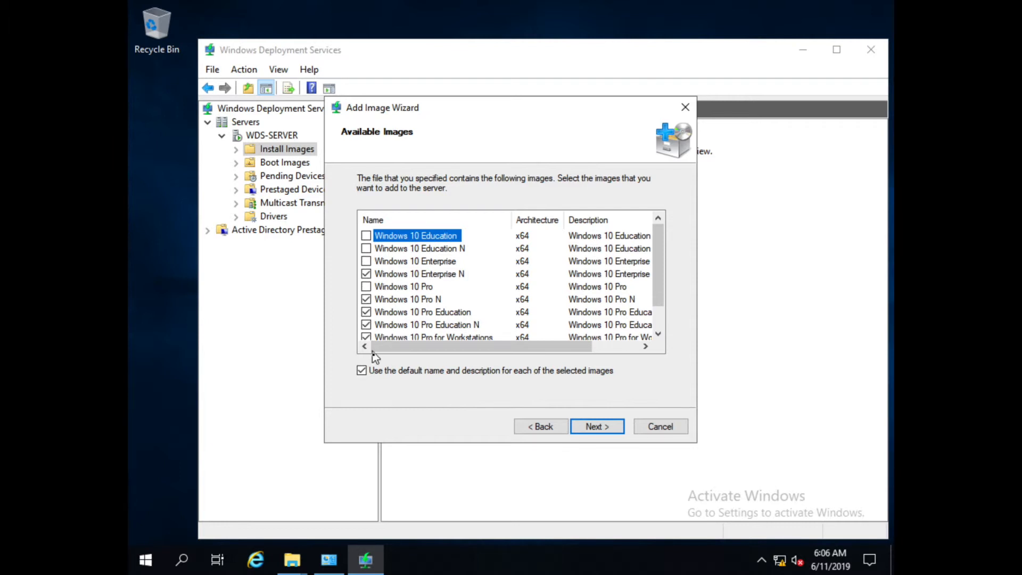
click(366, 299)
click(365, 312)
click(366, 324)
click(365, 336)
drag(657, 300, 659, 339)
click(366, 324)
click(365, 248)
click(365, 261)
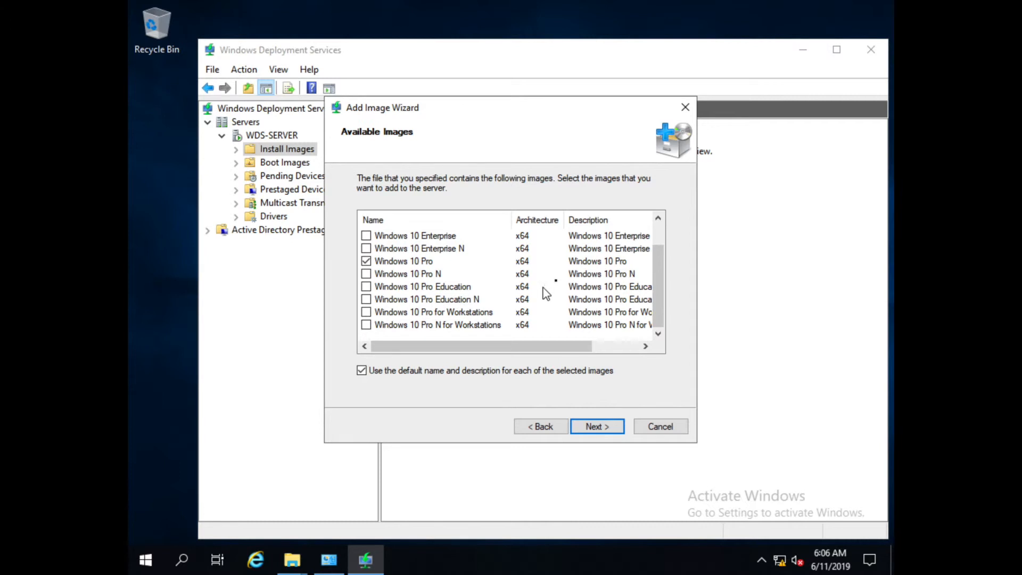
drag(663, 311, 663, 254)
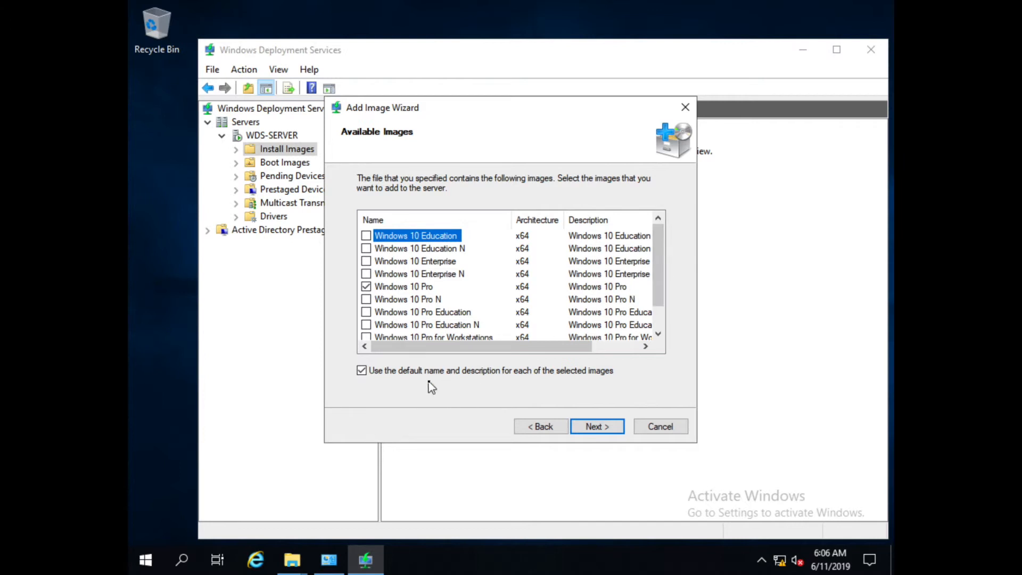
Add the Windows 10 Pro image to the win10-64bit group and select WDS-SERVER.
click(596, 427)
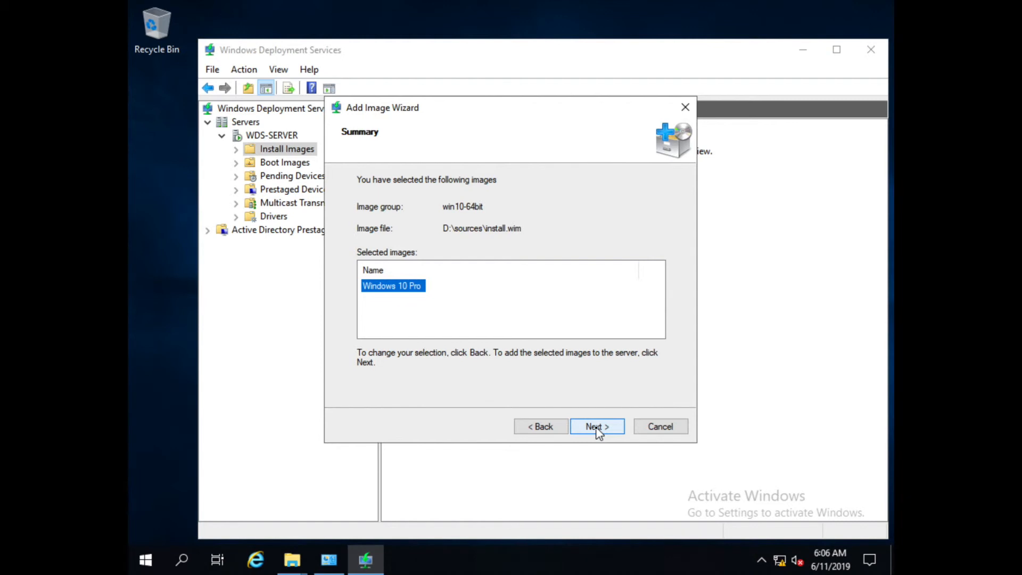
click(595, 427)
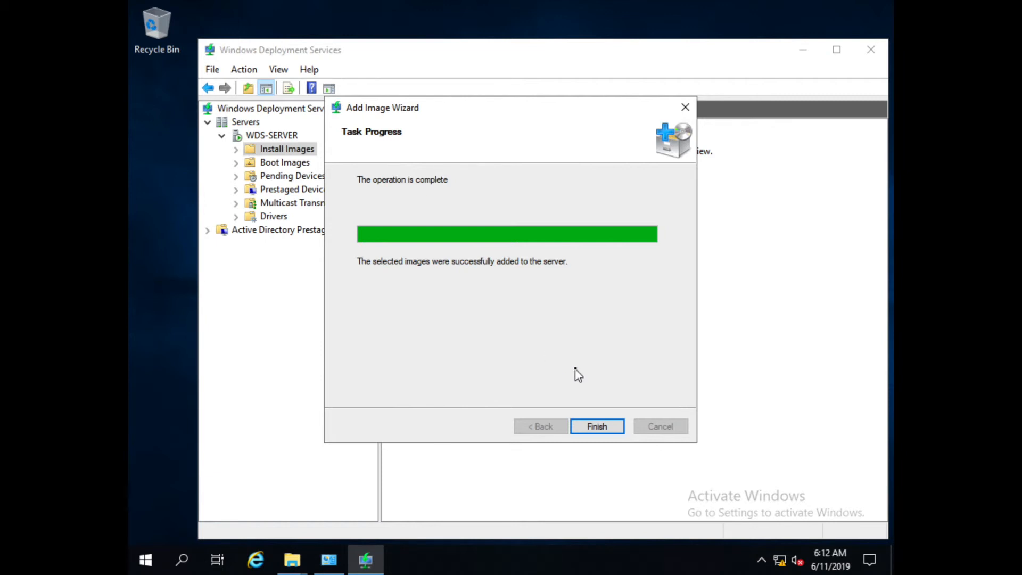
click(610, 431)
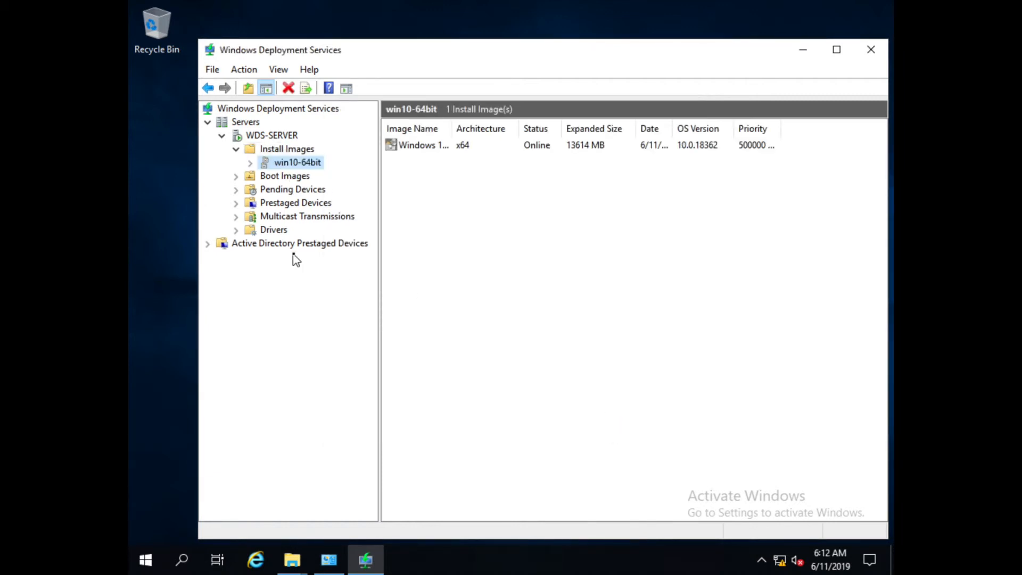
click(284, 138)
Open the WDS-SERVER Properties at its Boot settings.
right_click(284, 138)
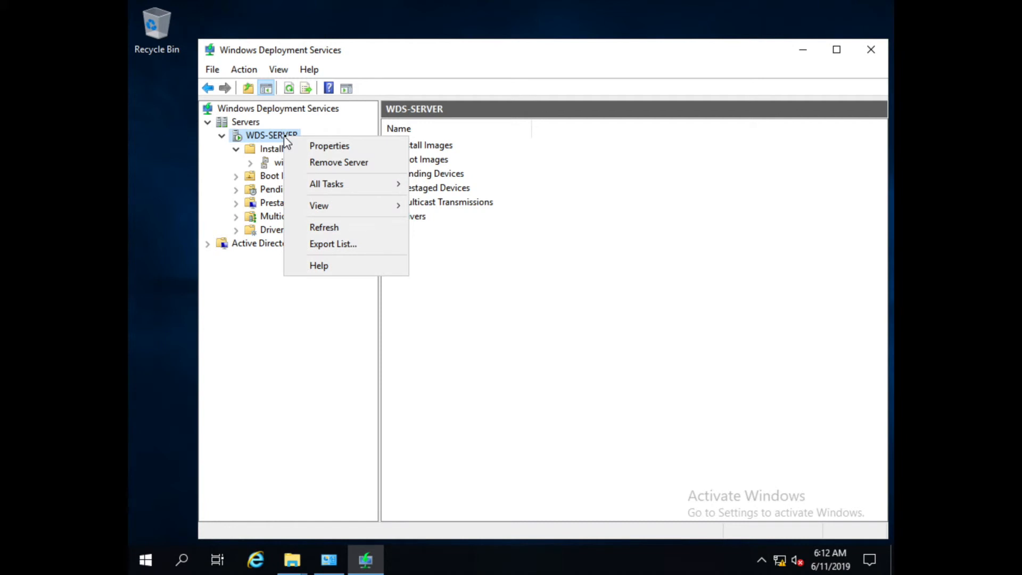
click(330, 147)
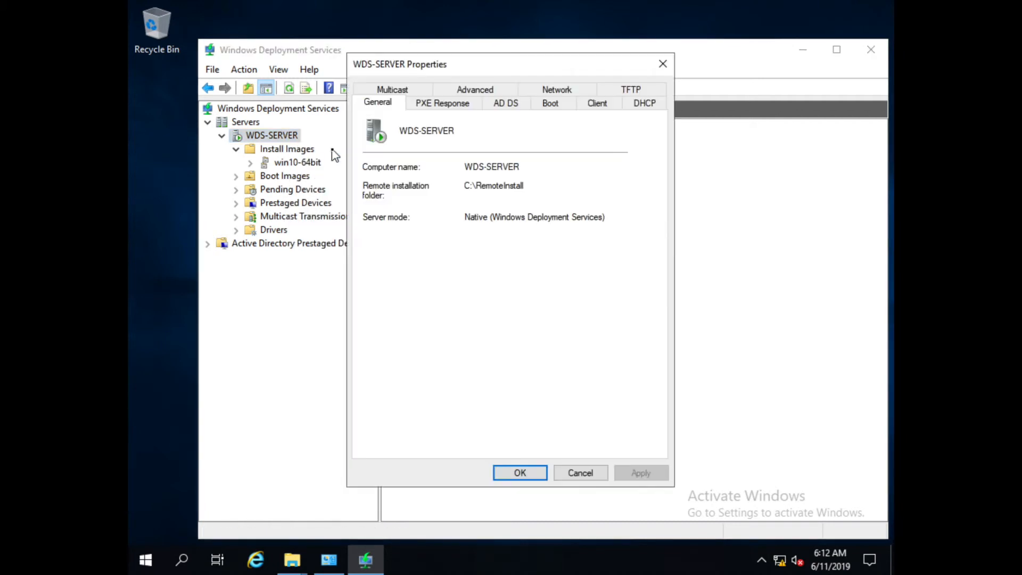
click(558, 108)
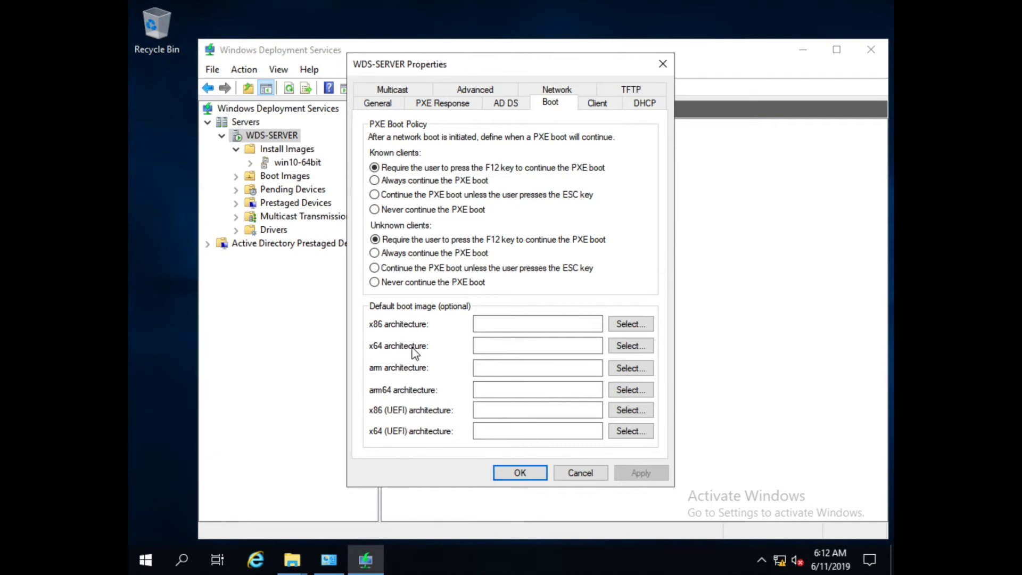
Set Win10-64bit as the default boot image for x64 and x64 (UEFI) clients.
click(485, 345)
click(623, 346)
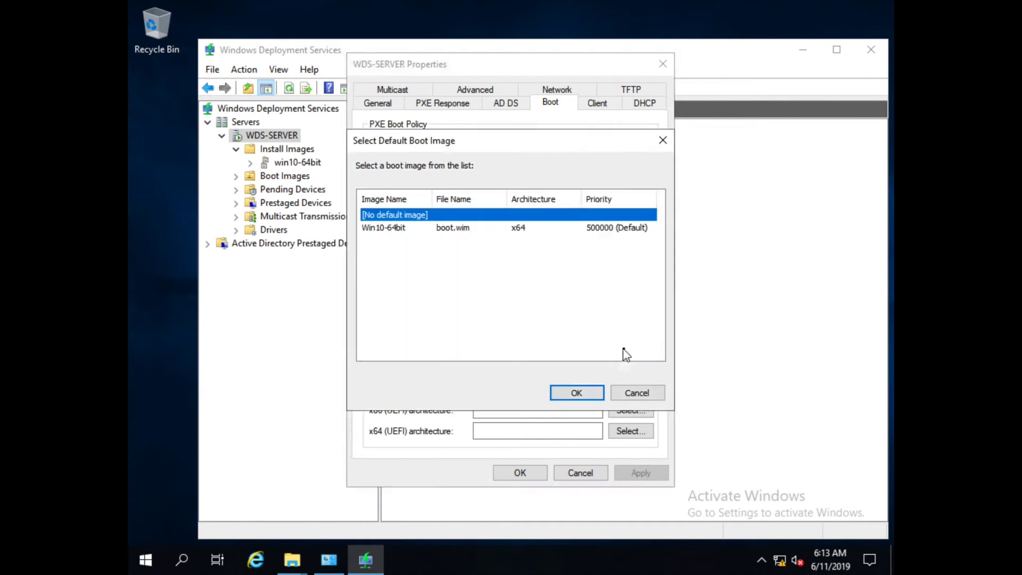
click(403, 228)
click(576, 392)
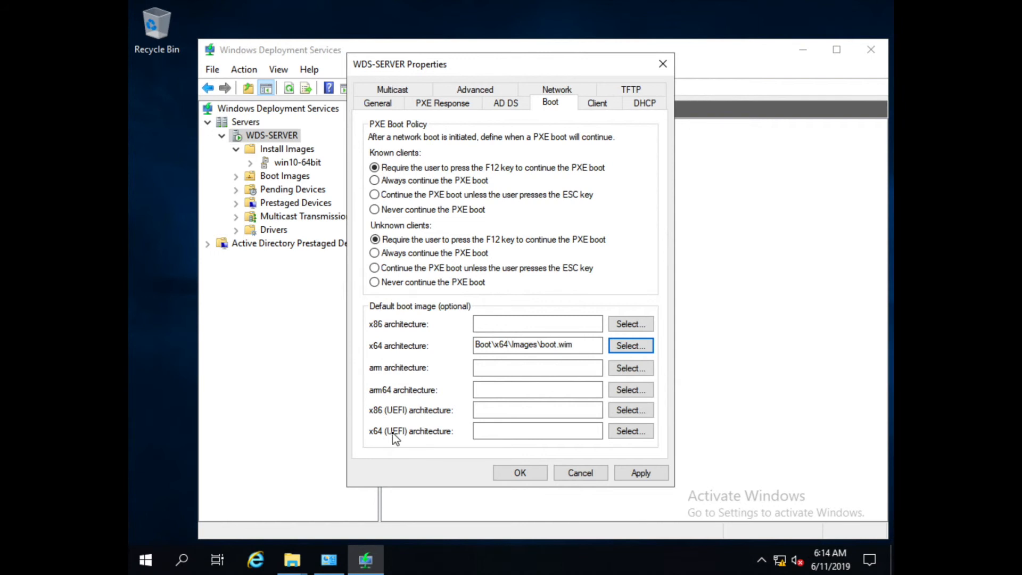
click(640, 437)
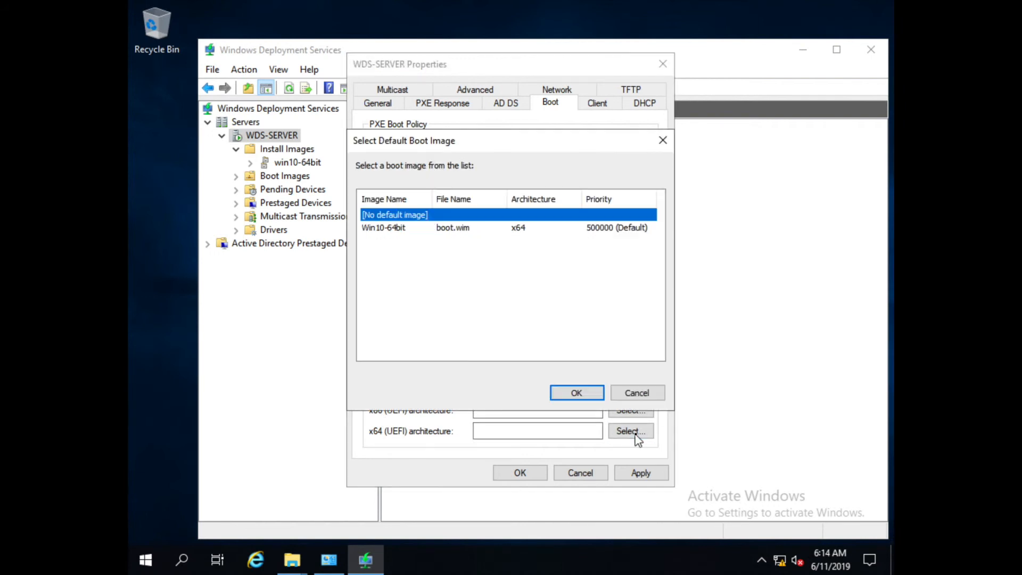
click(461, 228)
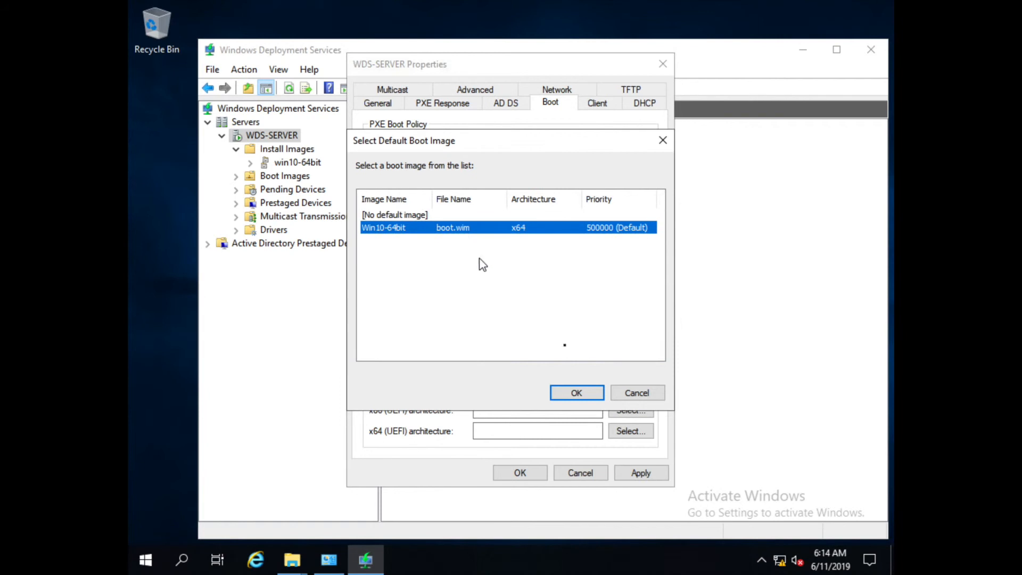
click(593, 393)
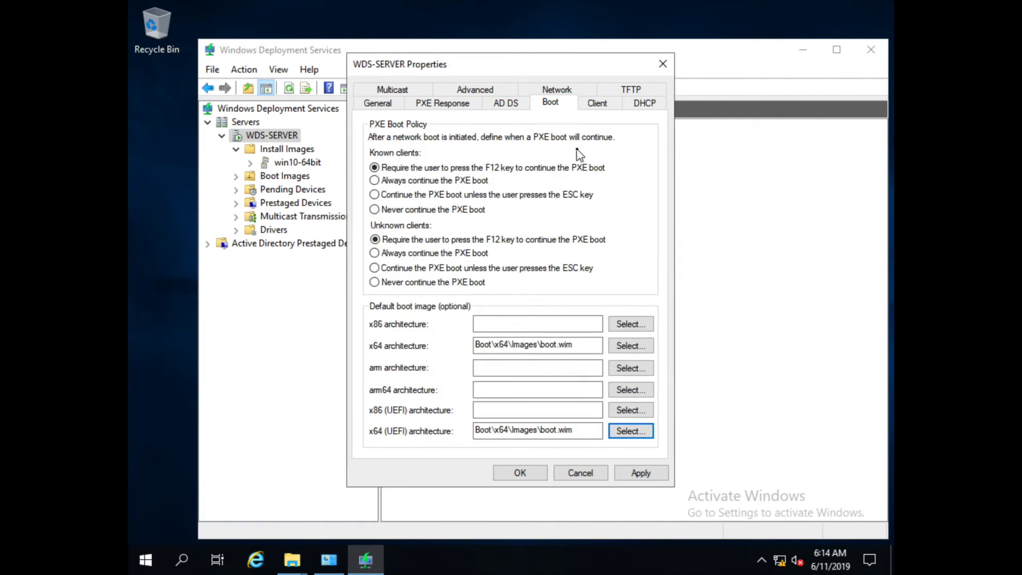
click(597, 103)
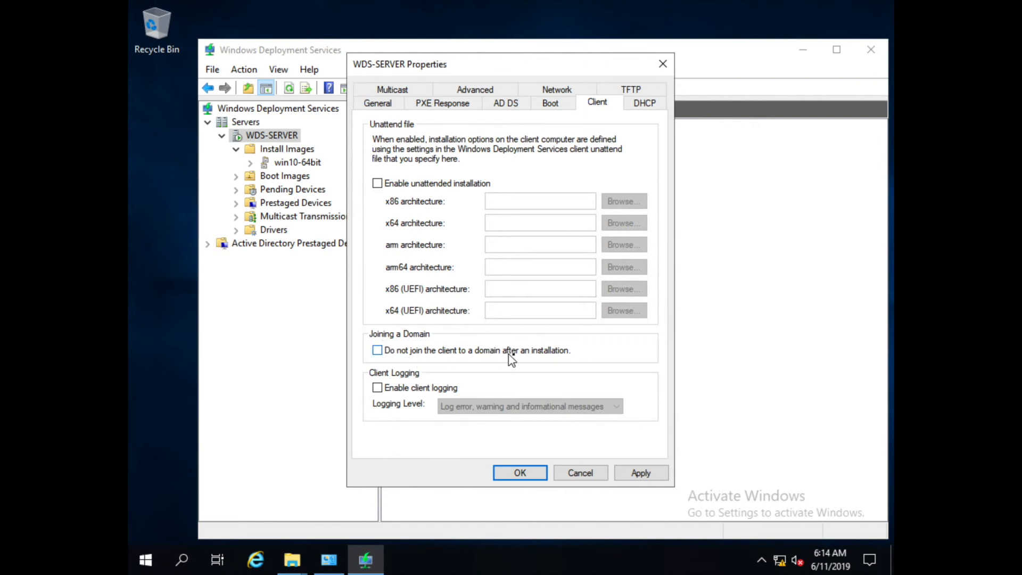
Enable 'Do not join the client to a domain' and apply the server properties.
click(378, 351)
click(640, 108)
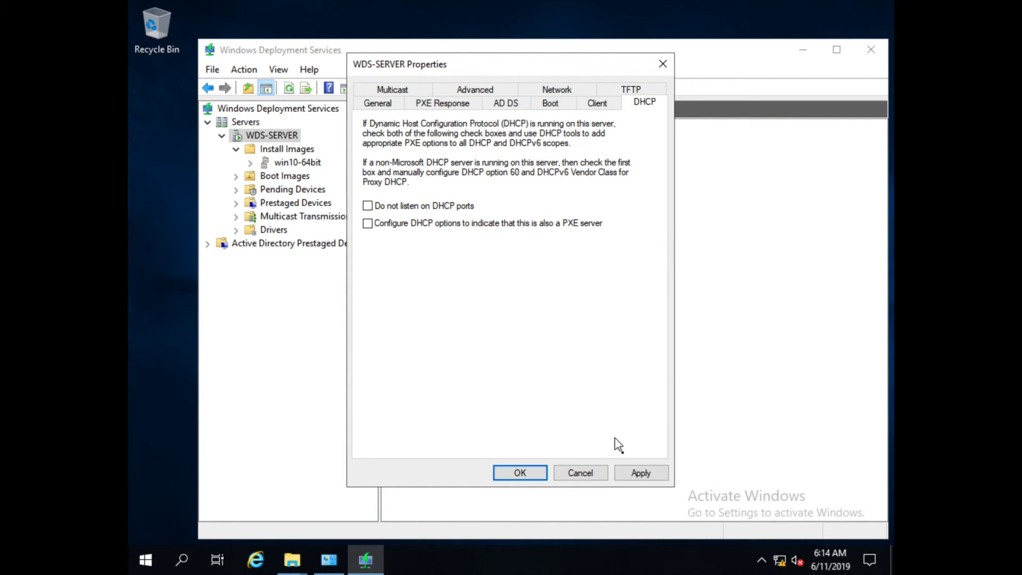
click(635, 472)
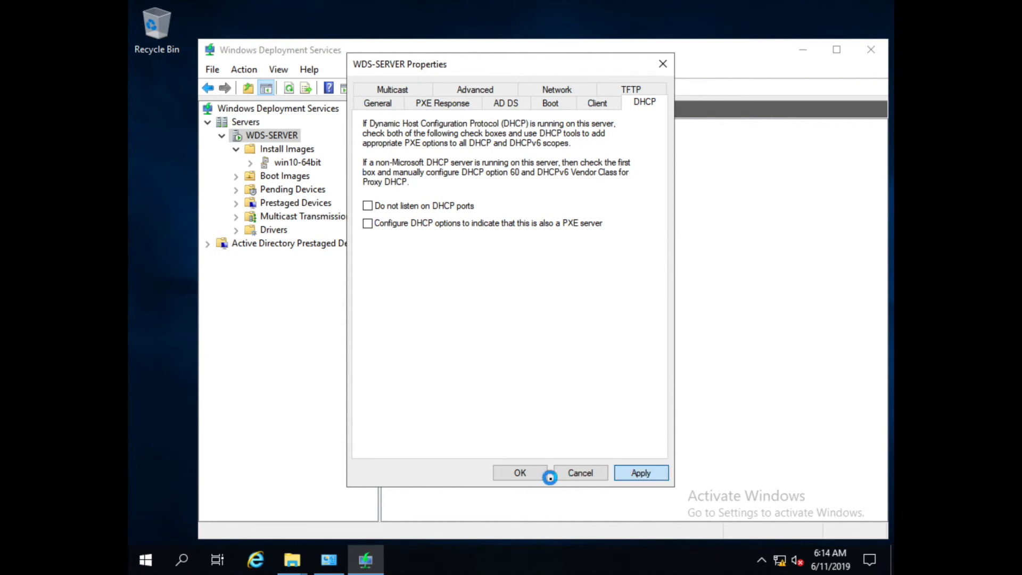
click(520, 473)
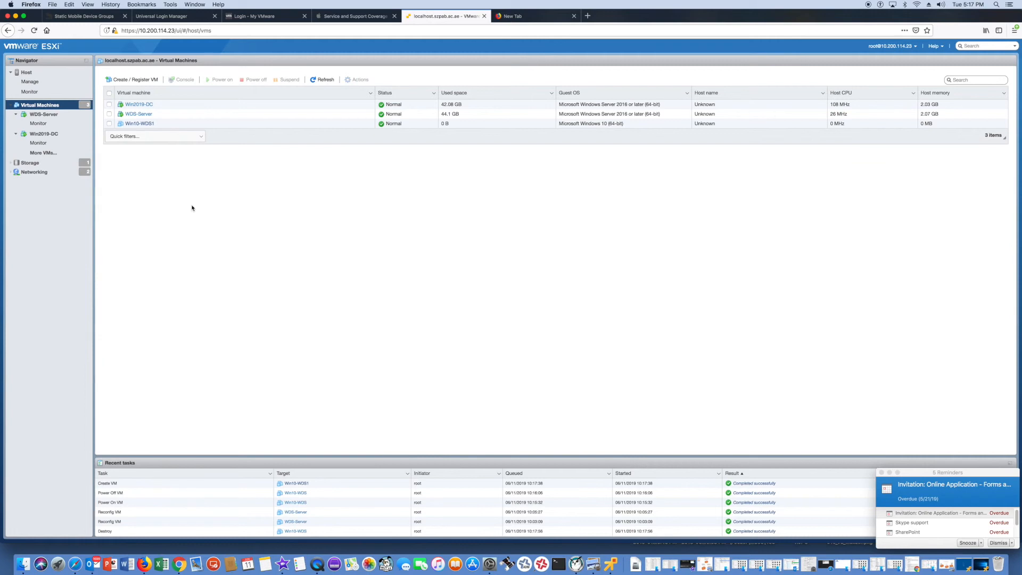
Launch a remote console for Win10-WDS1, power it on and go full screen.
click(140, 123)
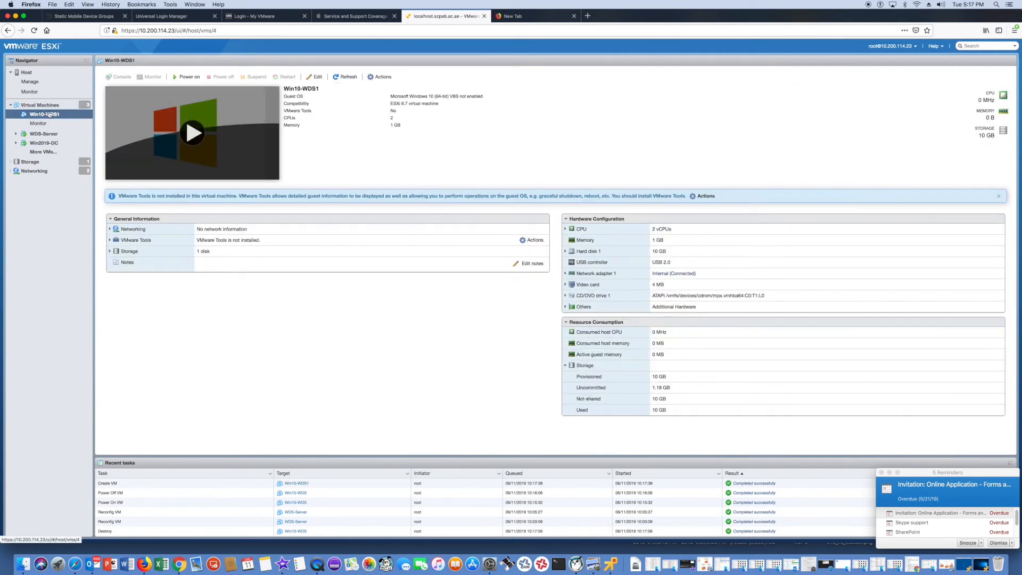
right_click(51, 116)
mouse_move(75, 143)
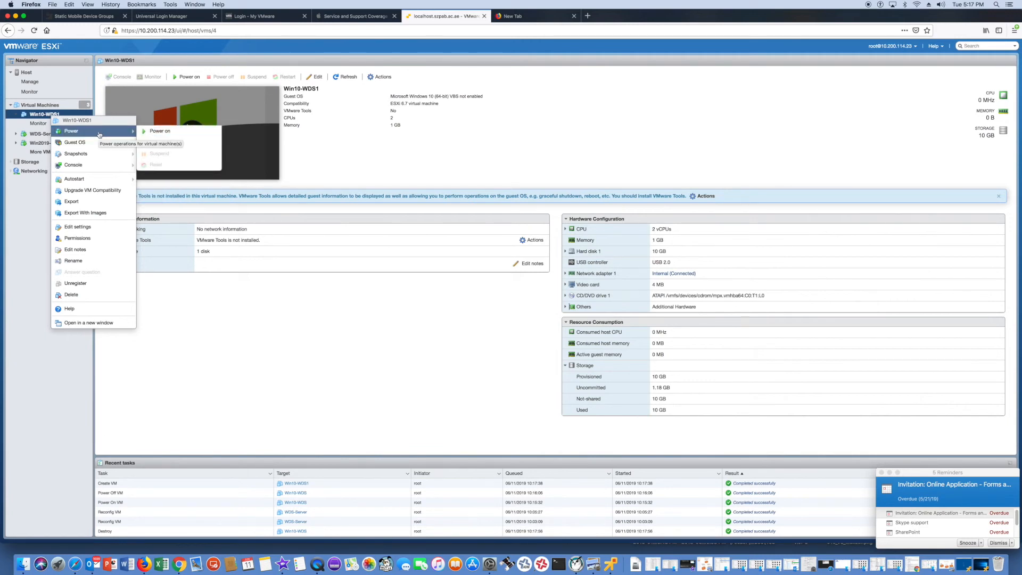
mouse_move(94, 166)
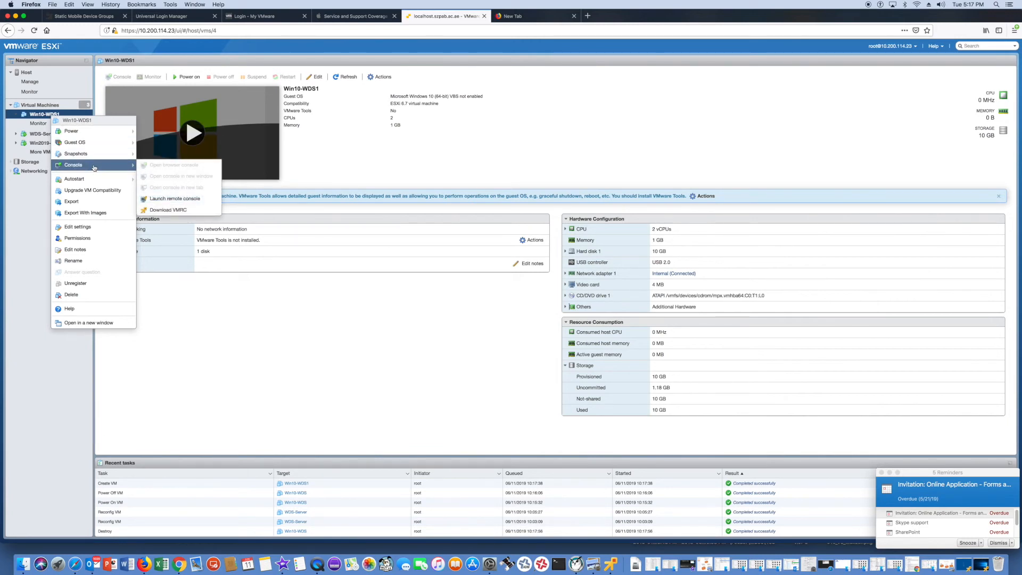
click(165, 199)
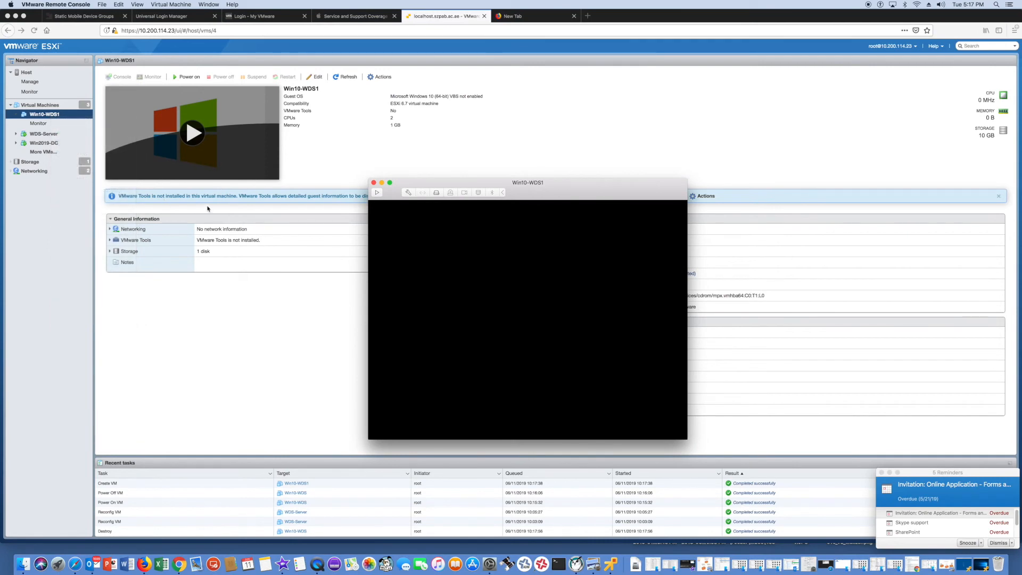
click(376, 192)
click(390, 182)
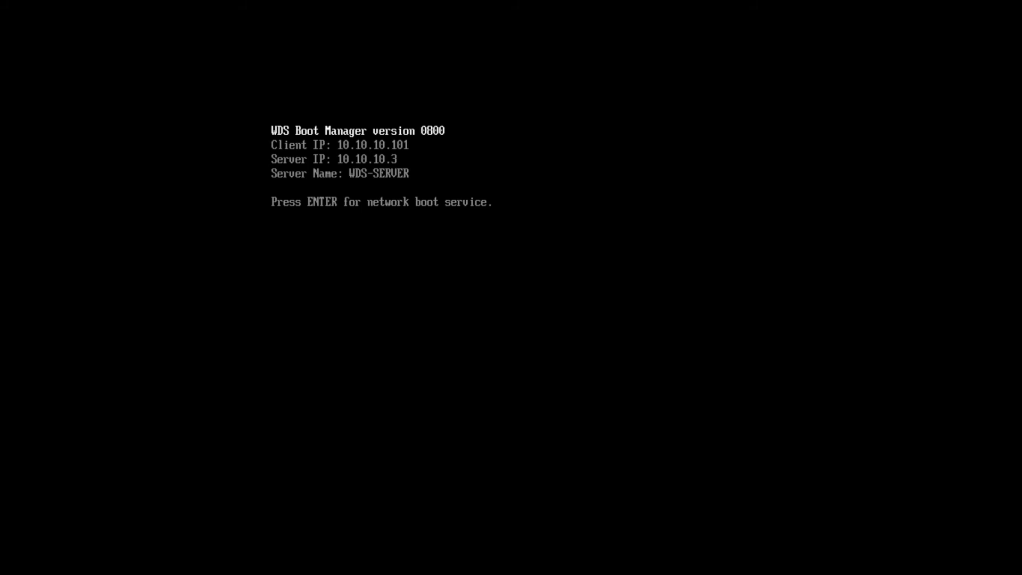
Start the network boot from the WDS Boot Manager prompt.
key(Return)
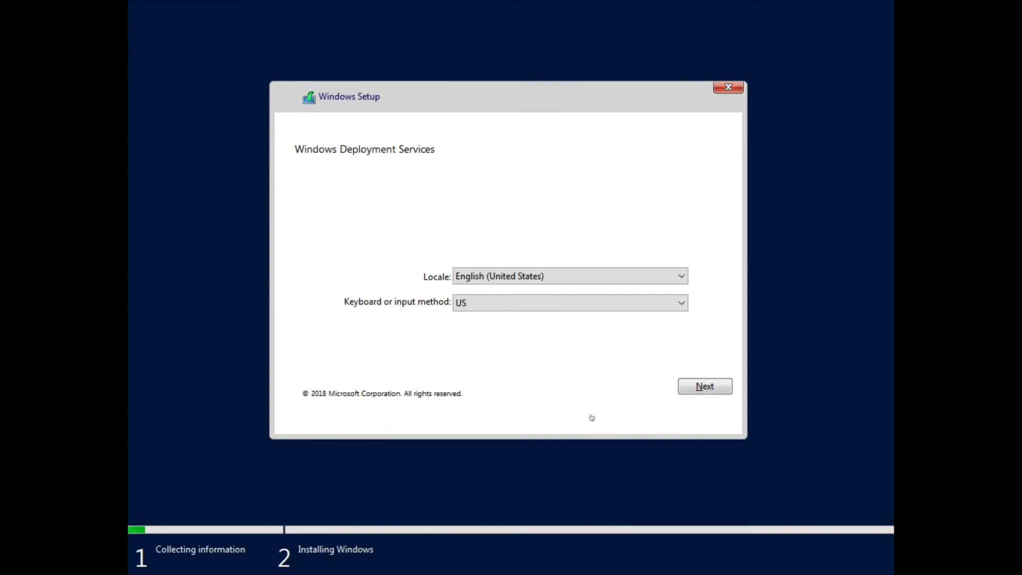
Accept the locale settings and connect to WDS-SERVER with the domain administrator account and its password.
click(705, 387)
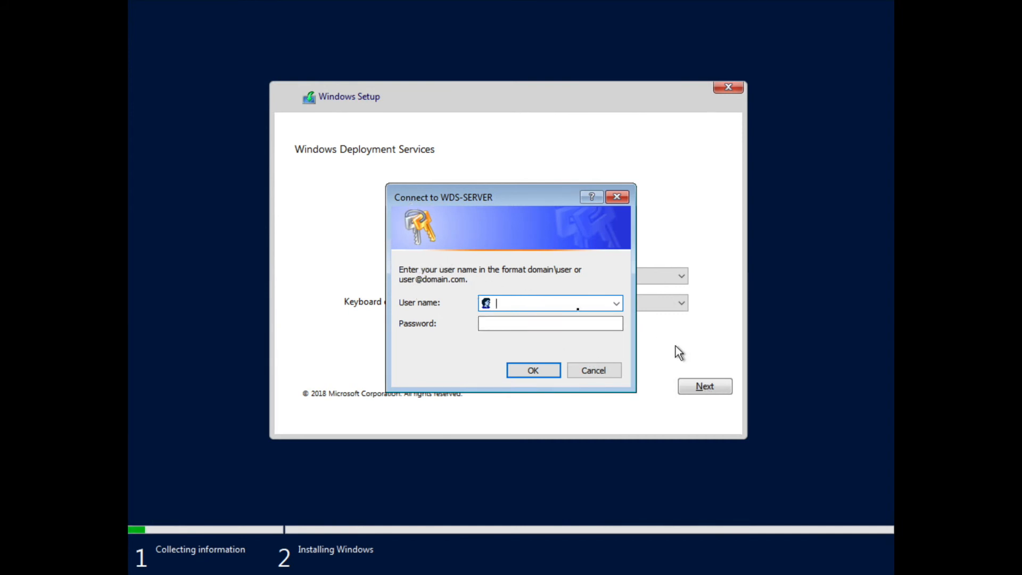
text(techlab\administrator)
key(Tab)
text(P@ssw0rd)
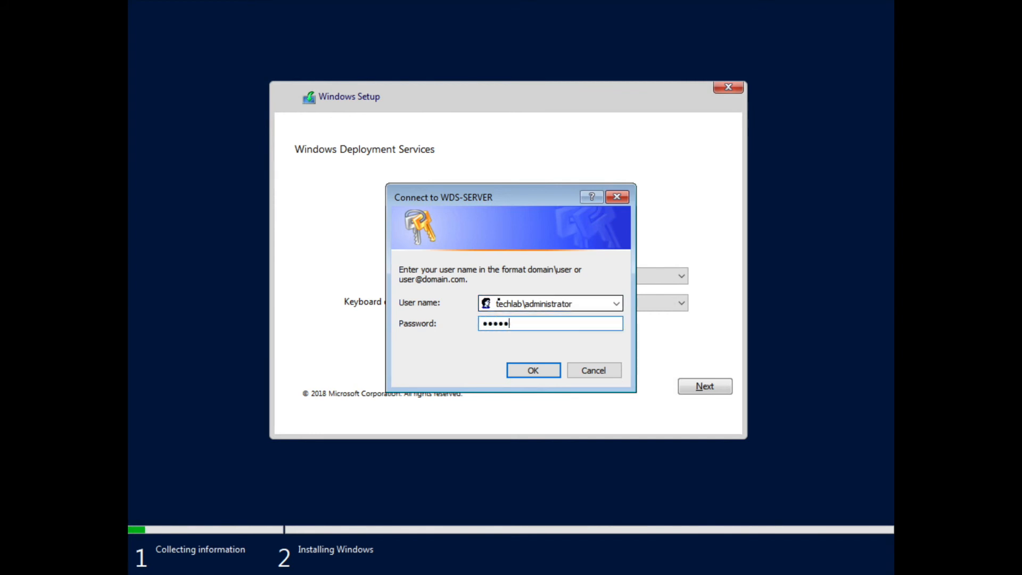
key(Return)
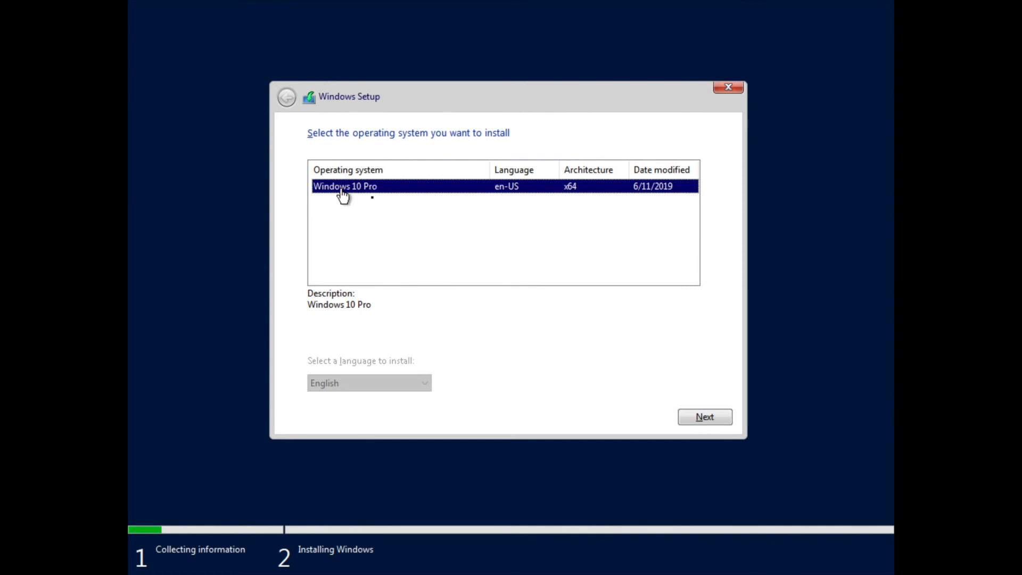
Continue with Windows 10 Pro, create a 10240 MB partition on Drive 0, and install onto it.
click(687, 417)
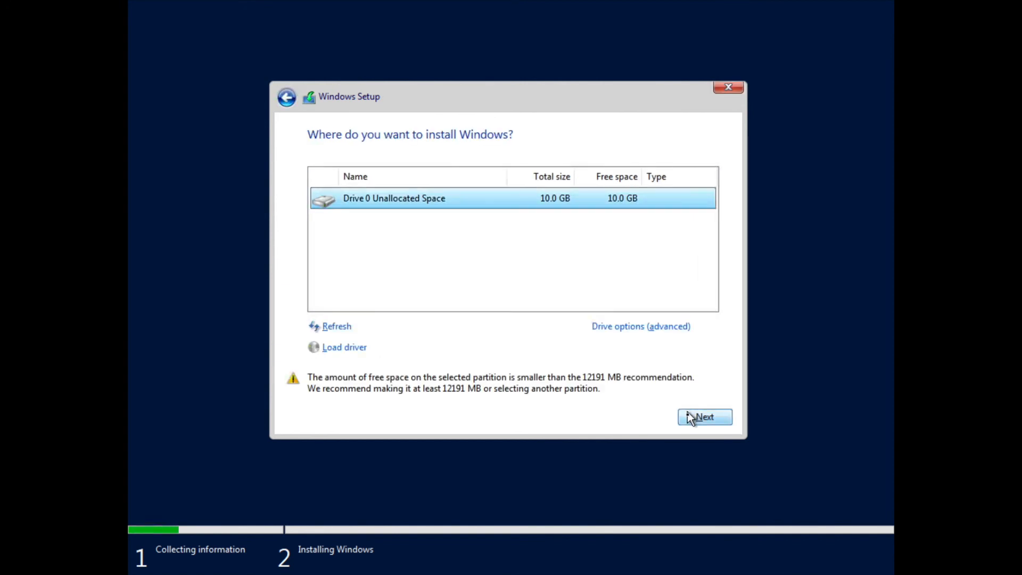
click(612, 327)
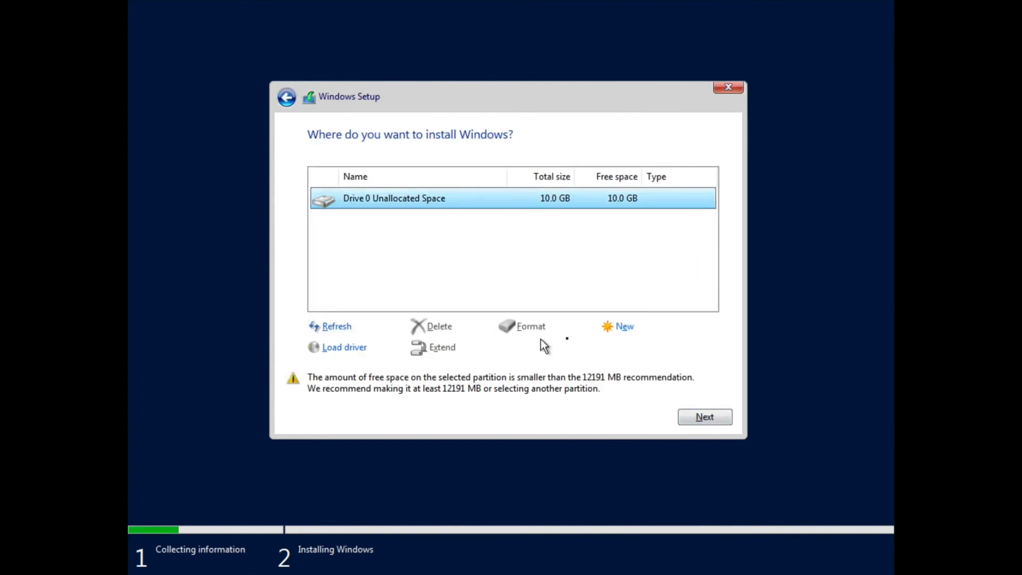
click(621, 328)
click(644, 347)
click(612, 347)
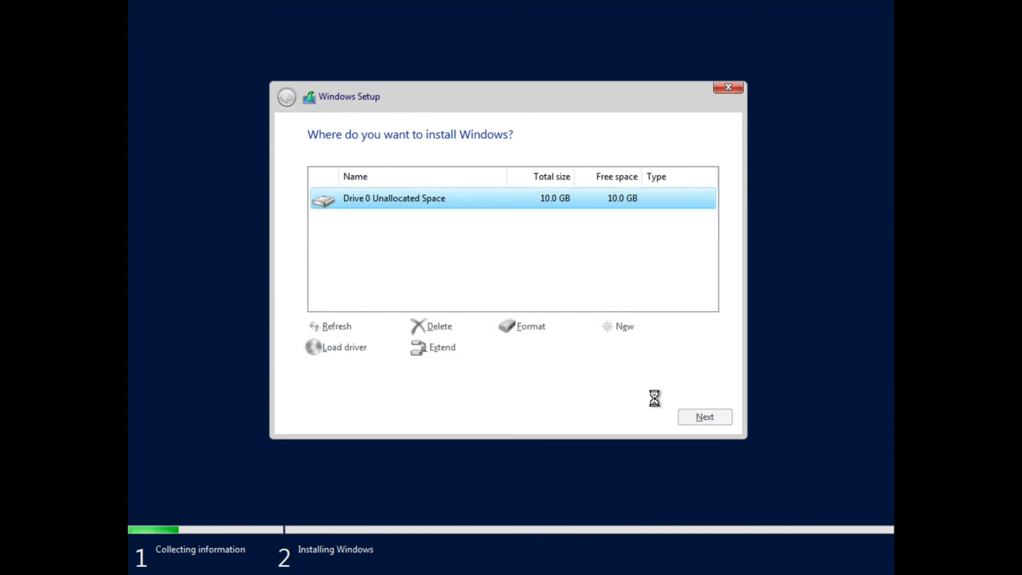
click(697, 416)
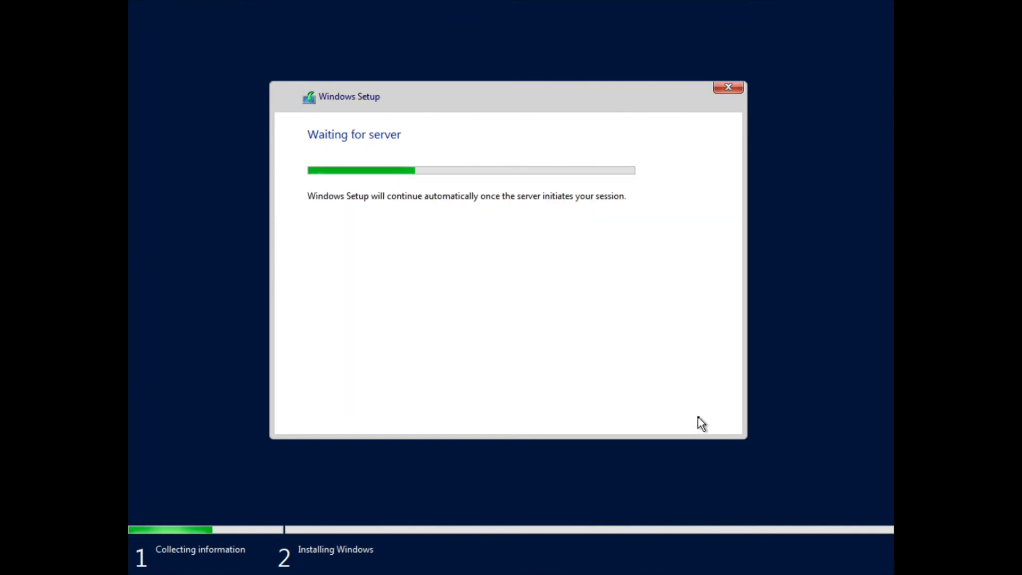